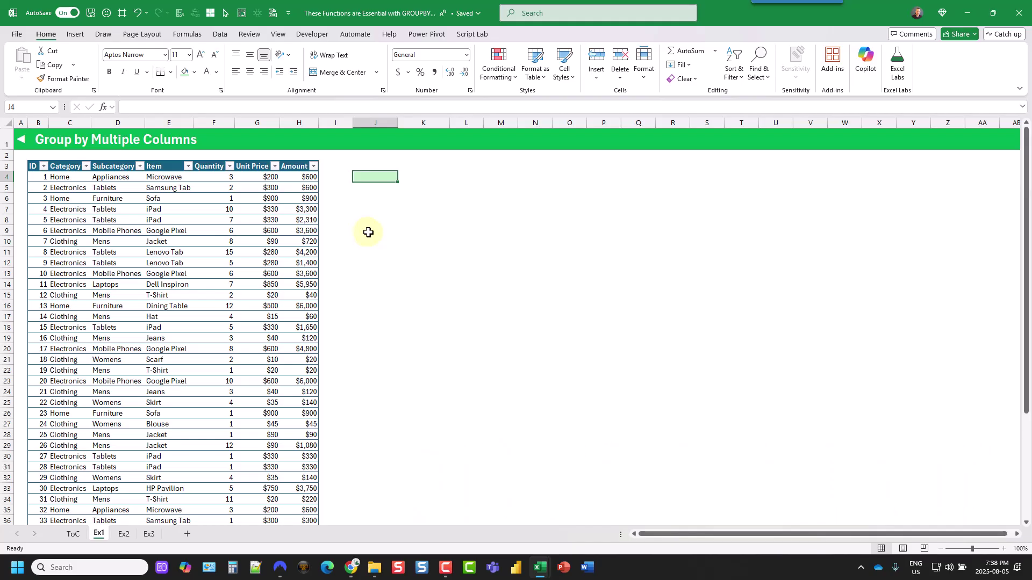
# Start a GROUPBY formula in J4 with the Category column as row fields and the Amount column as values
pyautogui.write('=')
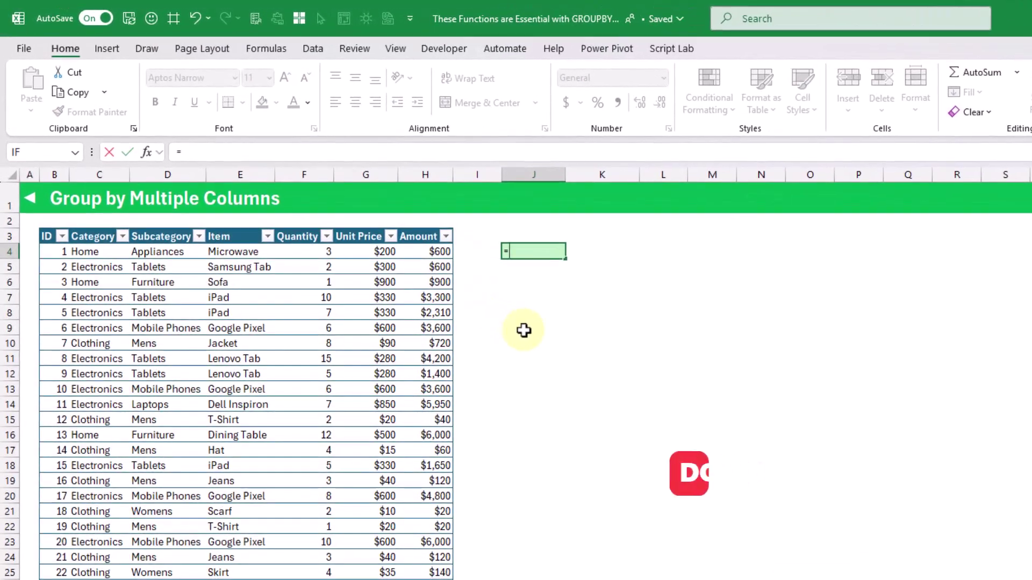
pyautogui.write('group')
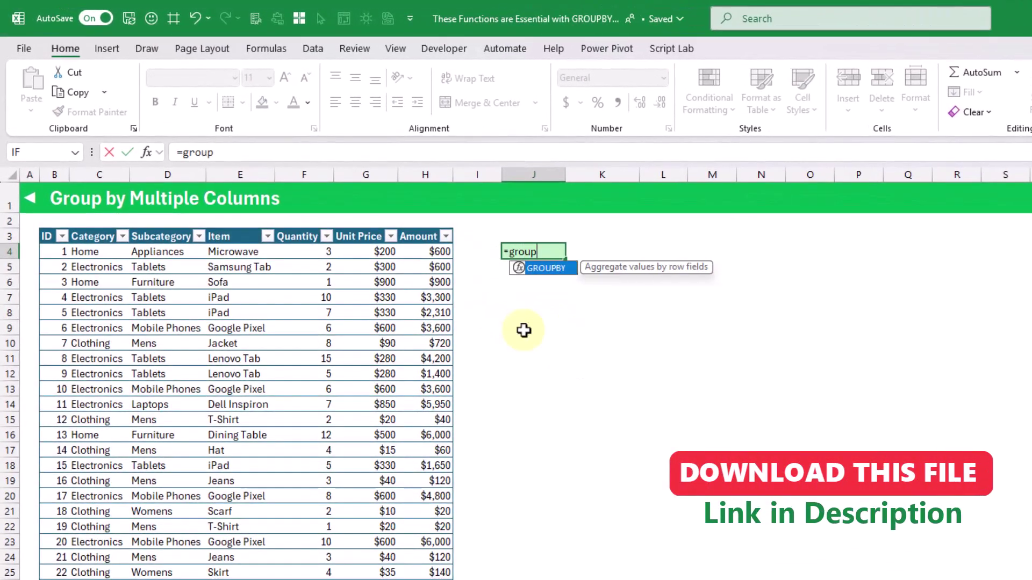
pyautogui.press('Tab')
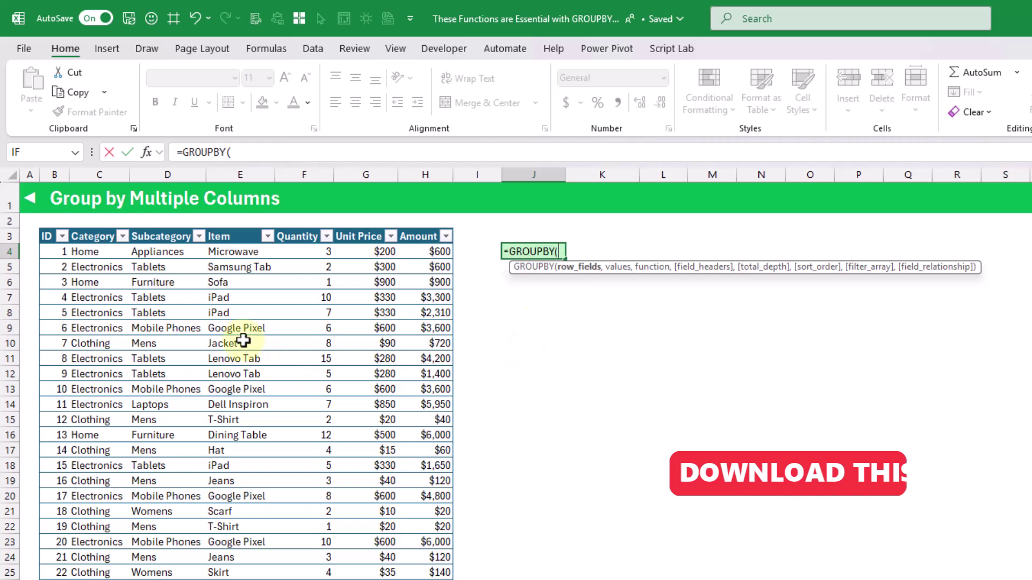
pyautogui.click(102, 227)
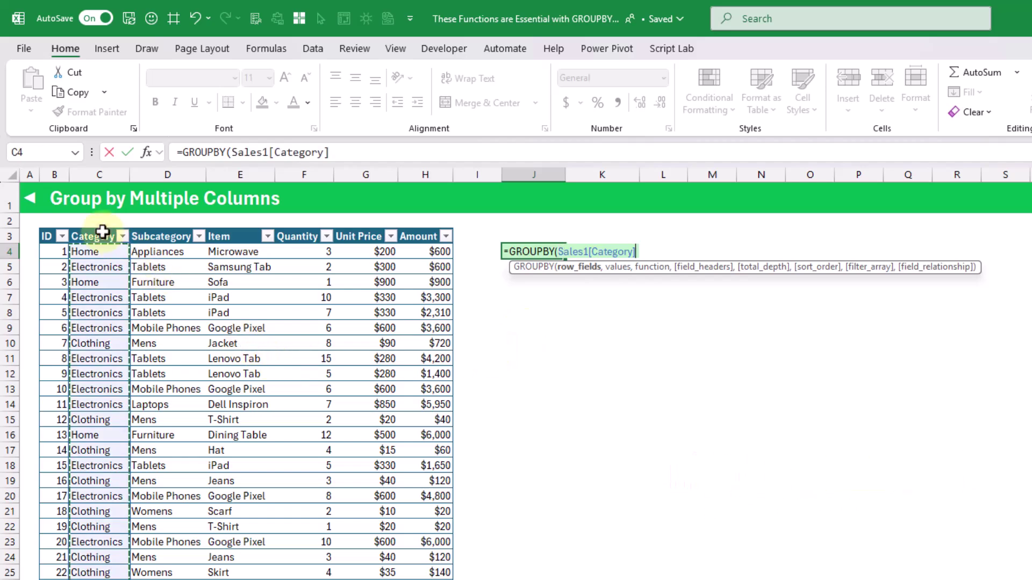
pyautogui.write(',')
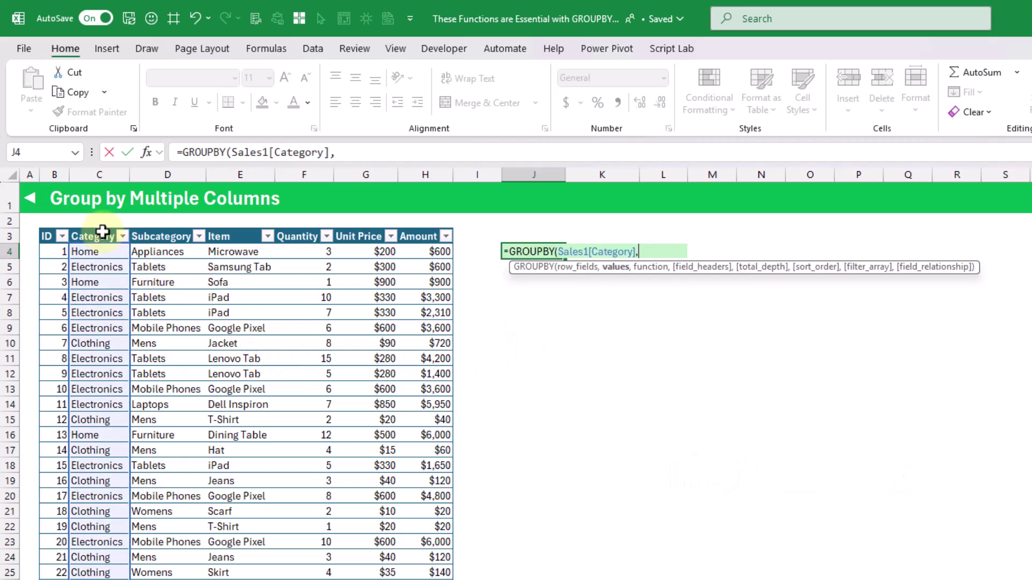
pyautogui.click(428, 228)
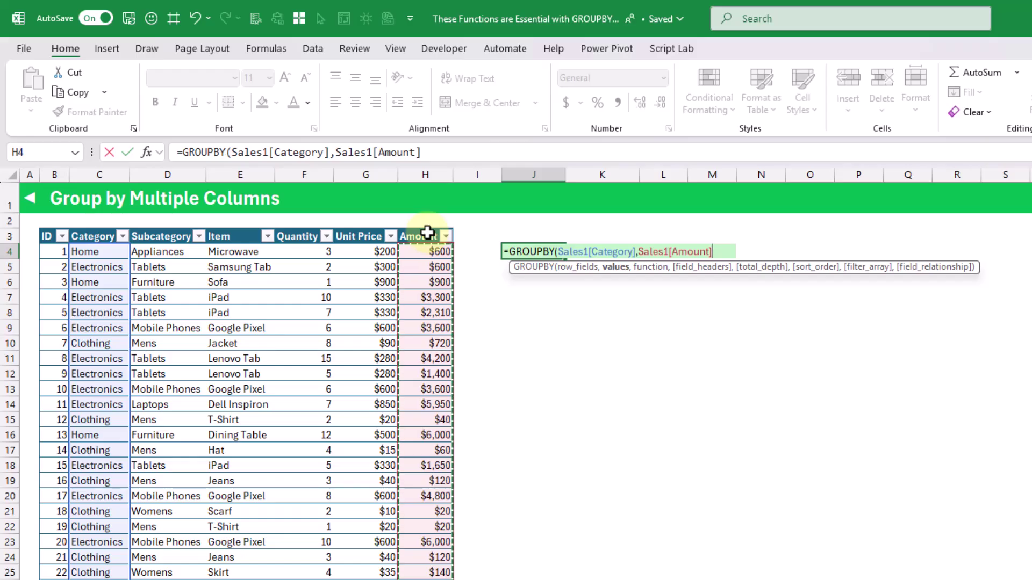
pyautogui.write(',')
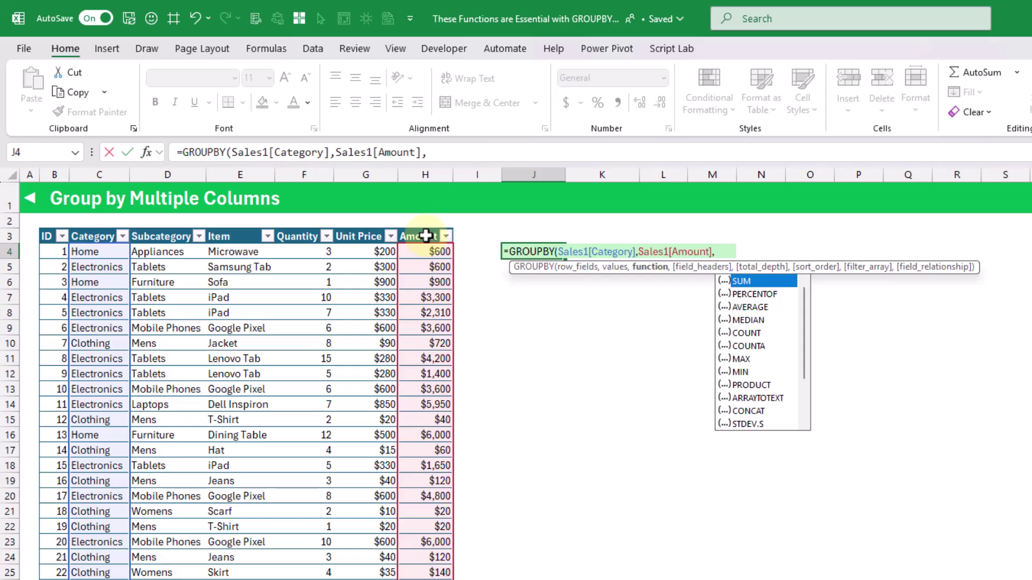
# Look through the aggregation functions offered for the GROUPBY function argument, from SUM to VAR.P and back
pyautogui.press('Down')
pyautogui.press('Down')
pyautogui.press('Down')
pyautogui.press('Down')
pyautogui.press('Down')
pyautogui.press('Down')
pyautogui.press('Down')
pyautogui.press('Down')
pyautogui.press('Down')
pyautogui.press('Down')
pyautogui.press('Down')
pyautogui.press('Down')
pyautogui.press('Down')
pyautogui.press('Down')
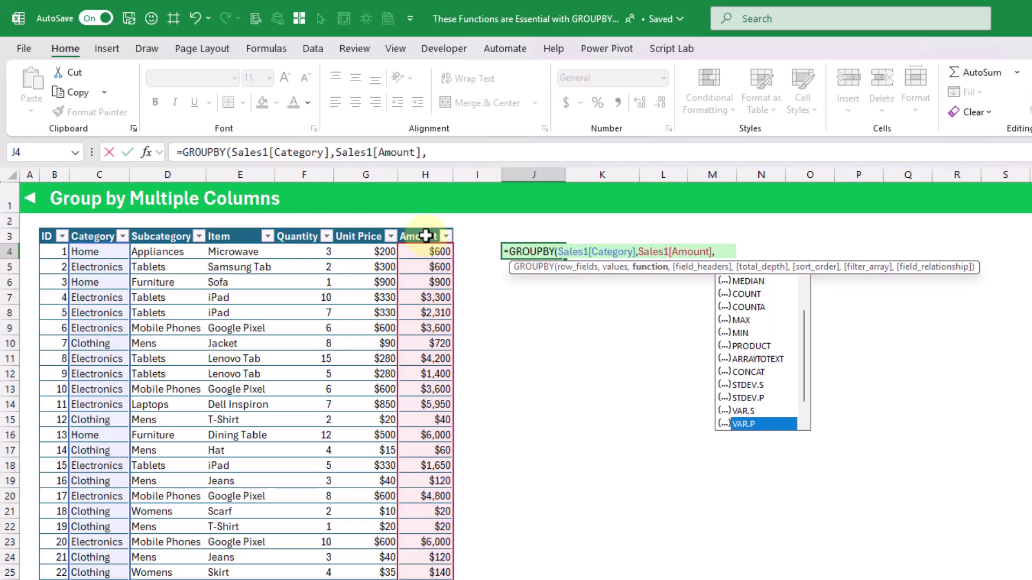
pyautogui.press('Up')
pyautogui.press('Up')
pyautogui.press('Up')
pyautogui.press('Up')
pyautogui.press('Up')
pyautogui.press('Up')
pyautogui.press('Up')
pyautogui.press('Up')
pyautogui.press('Up')
pyautogui.press('Up')
pyautogui.press('Up')
pyautogui.press('Up')
pyautogui.press('Up')
pyautogui.press('Up')
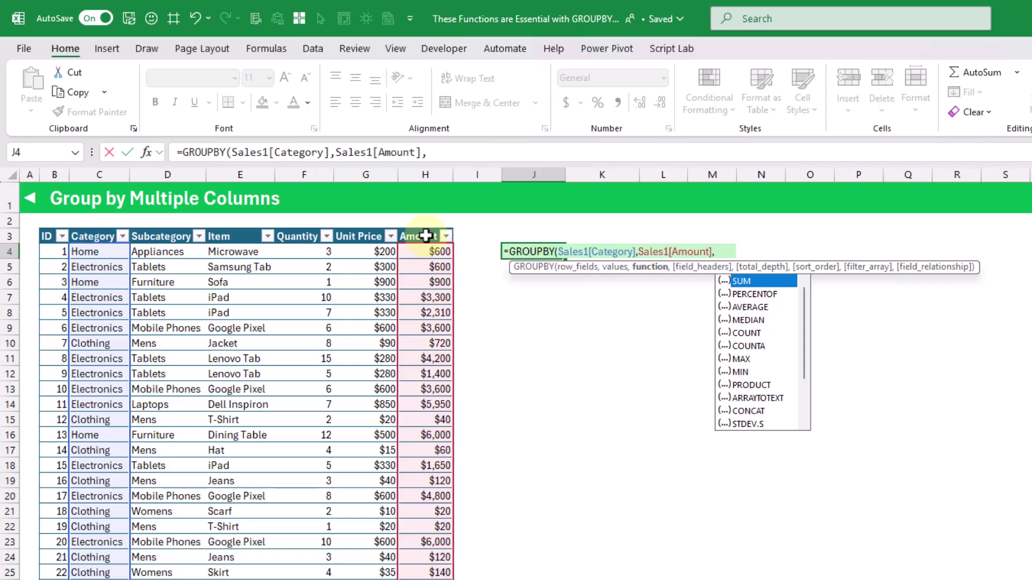
# Choose SUM as the aggregation function and enter the GROUPBY formula
pyautogui.press('Tab')
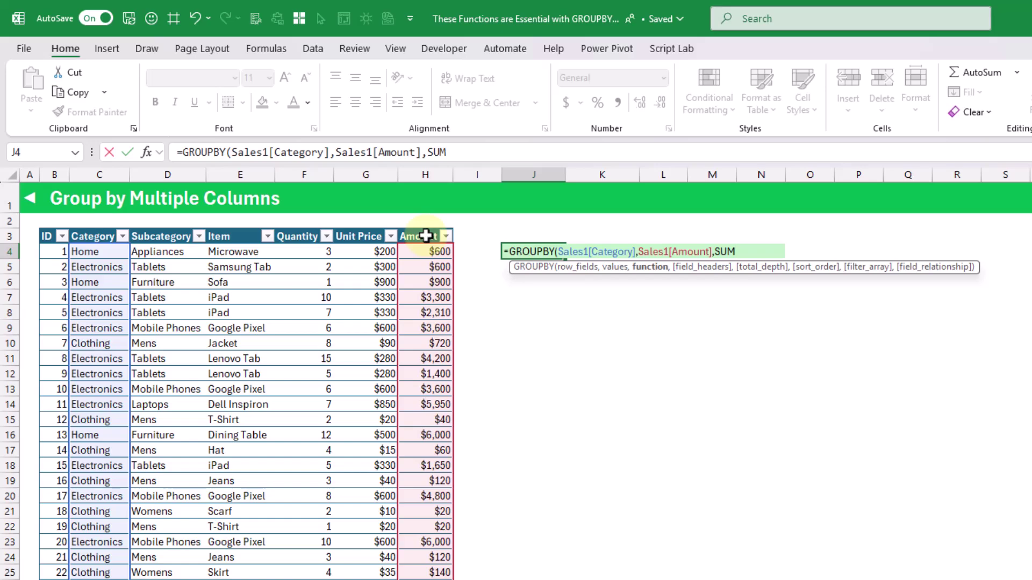
pyautogui.press('Return')
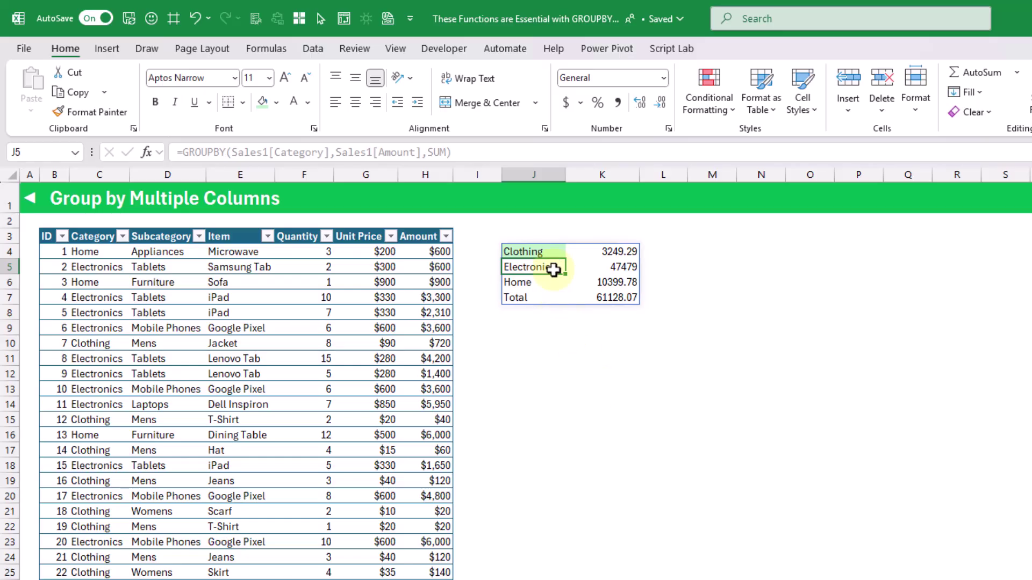
# Change the row fields of the GROUPBY formula in J4 to the adjacent Category and Subcategory columns
pyautogui.click(539, 251)
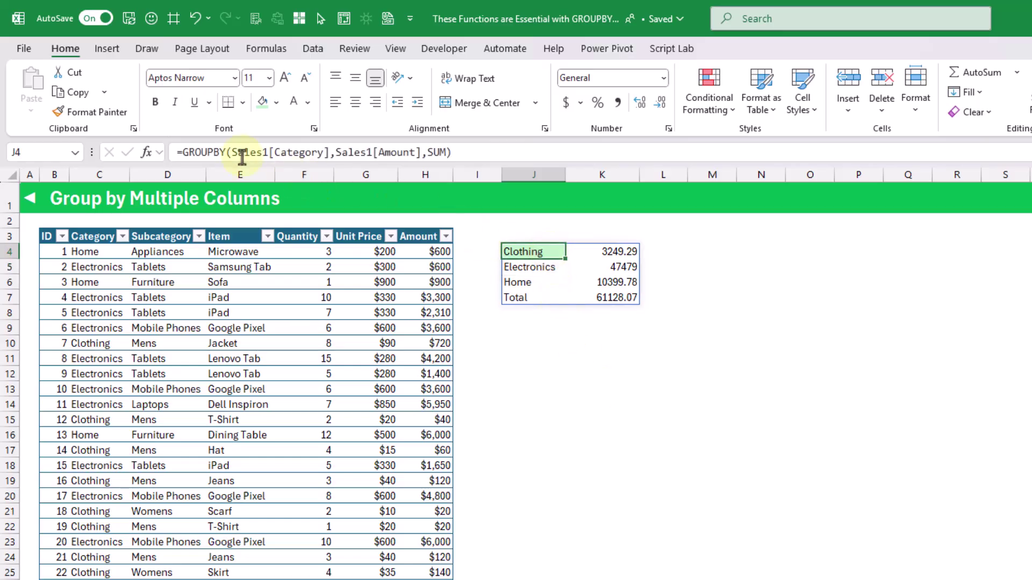
pyautogui.moveTo(232, 153); pyautogui.dragTo(329, 152)
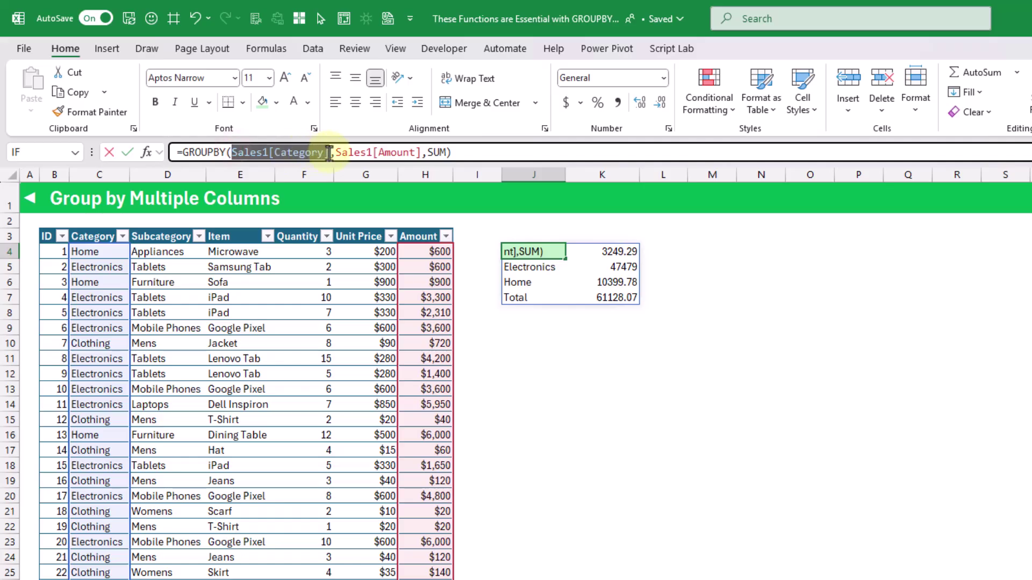
pyautogui.click(114, 232)
pyautogui.moveTo(115, 233); pyautogui.dragTo(172, 235)
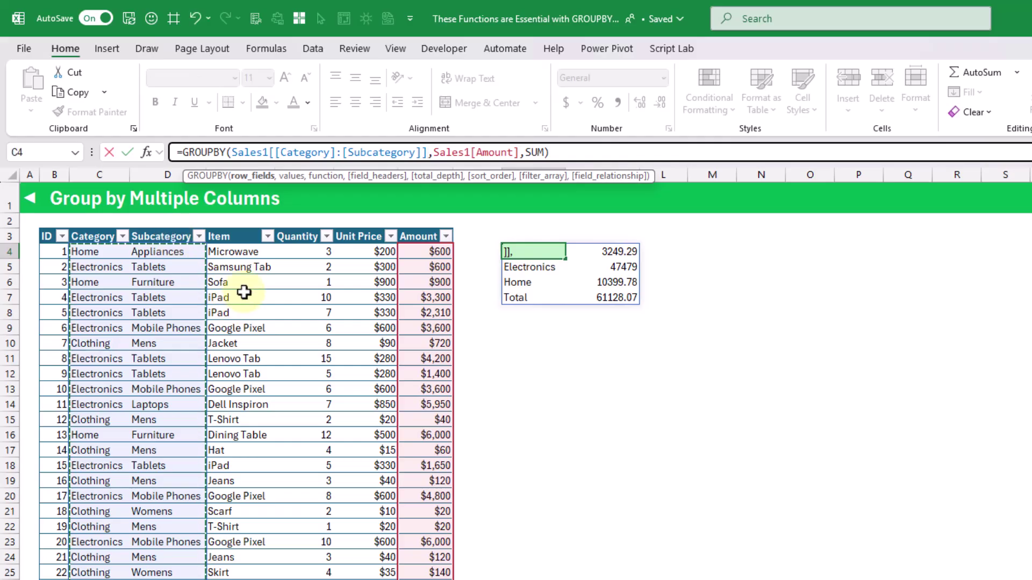
pyautogui.click(127, 153)
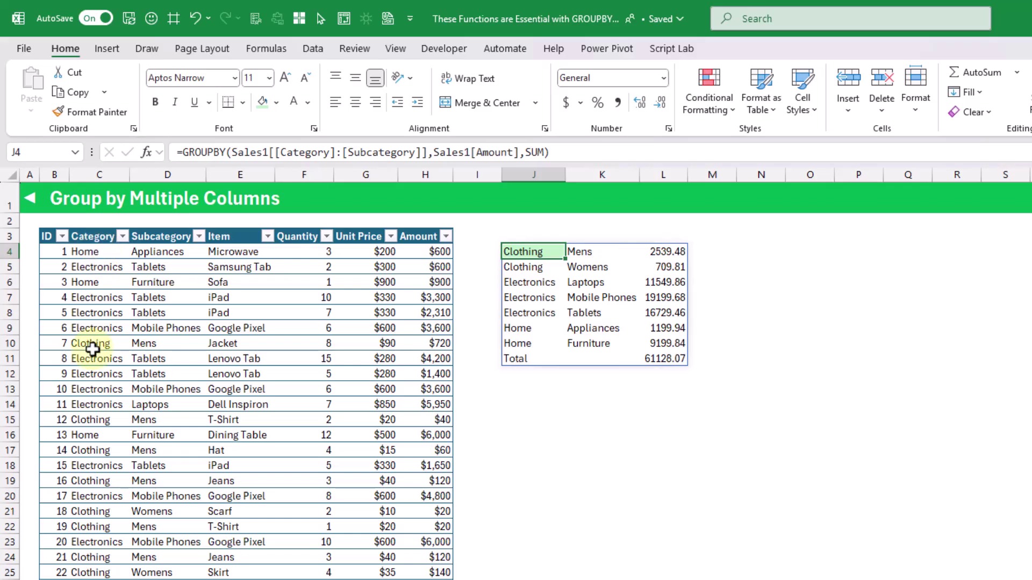
# Enter an HSTACK formula in N4 that combines the non-adjacent Category and Item columns
pyautogui.click(760, 248)
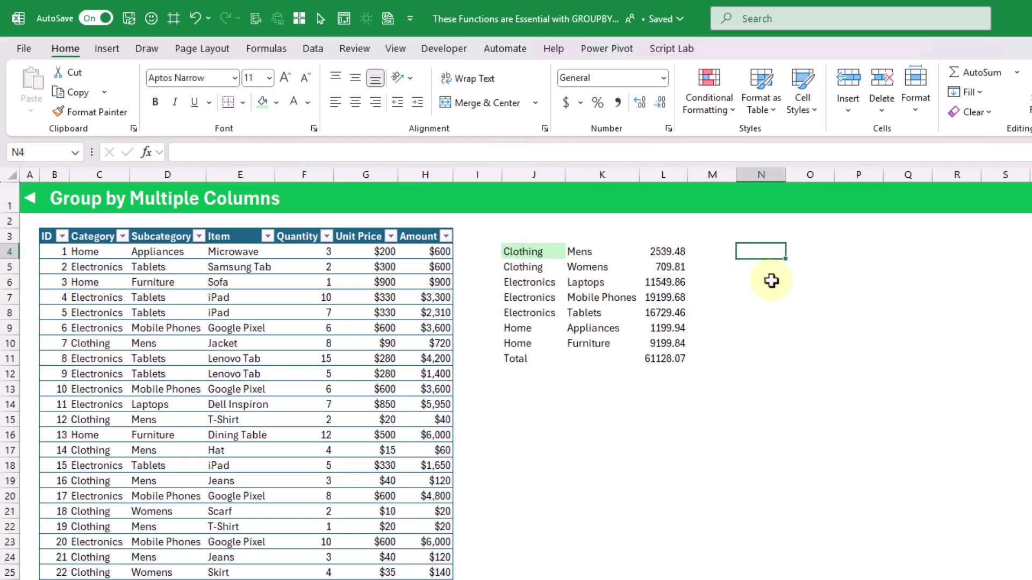
pyautogui.write('=hs')
pyautogui.press('Tab')
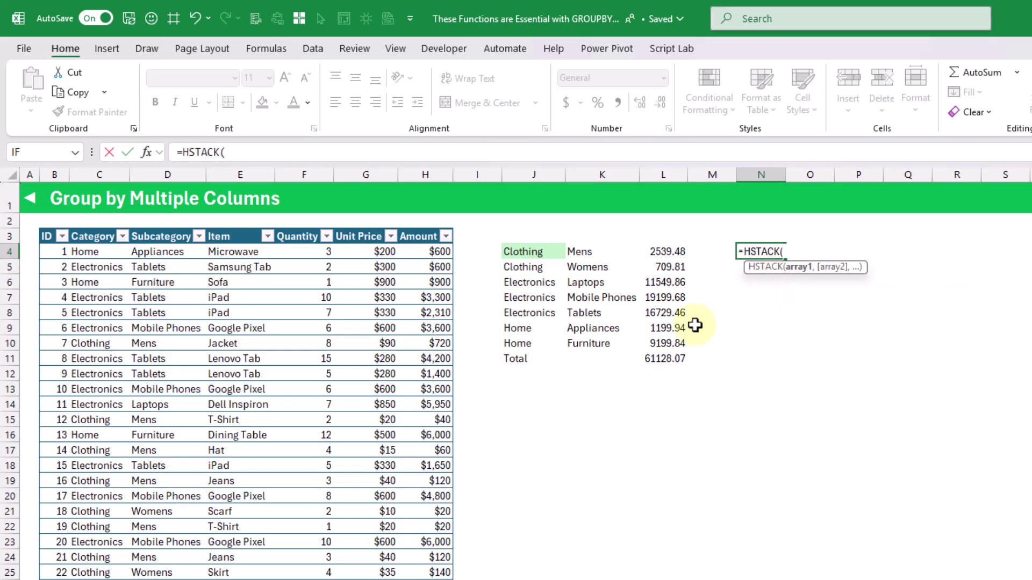
pyautogui.click(101, 229)
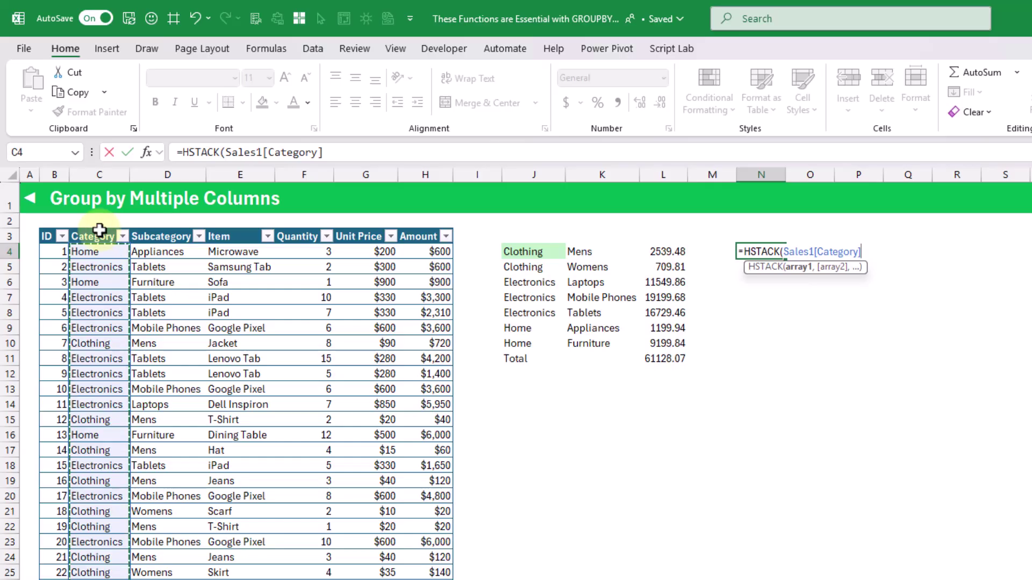
pyautogui.write(',')
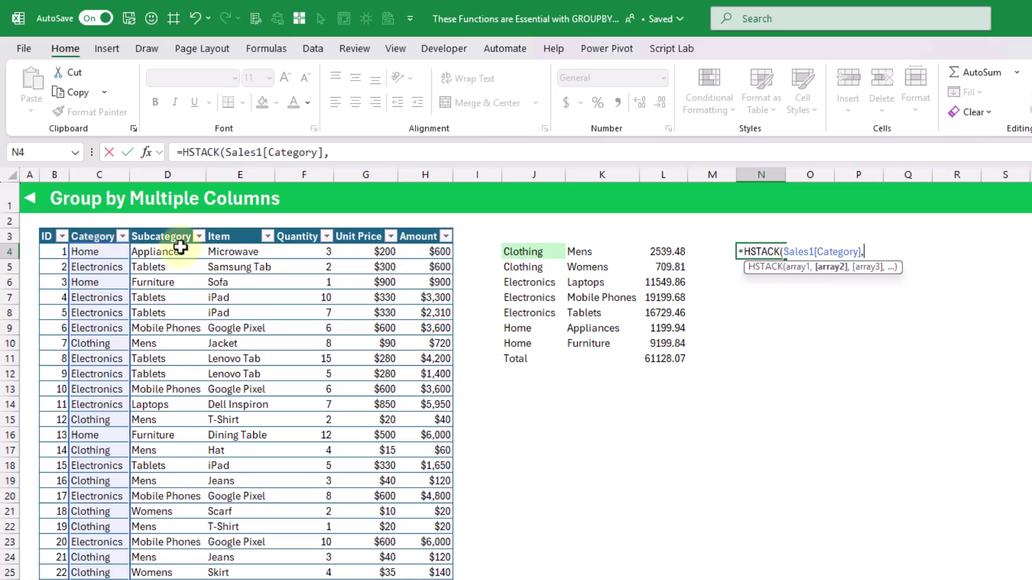
pyautogui.click(234, 228)
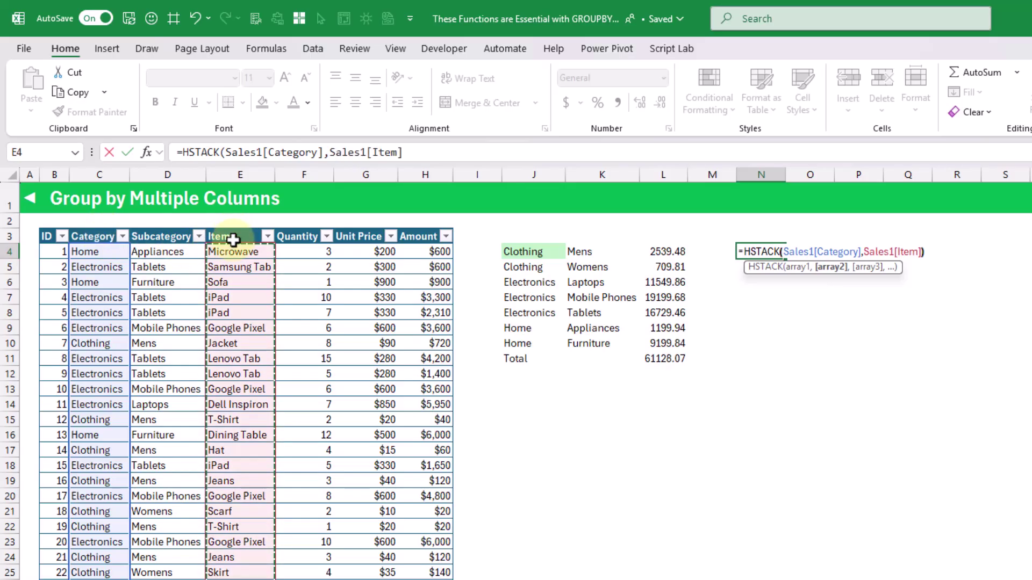
pyautogui.press('Return')
pyautogui.press('Up')
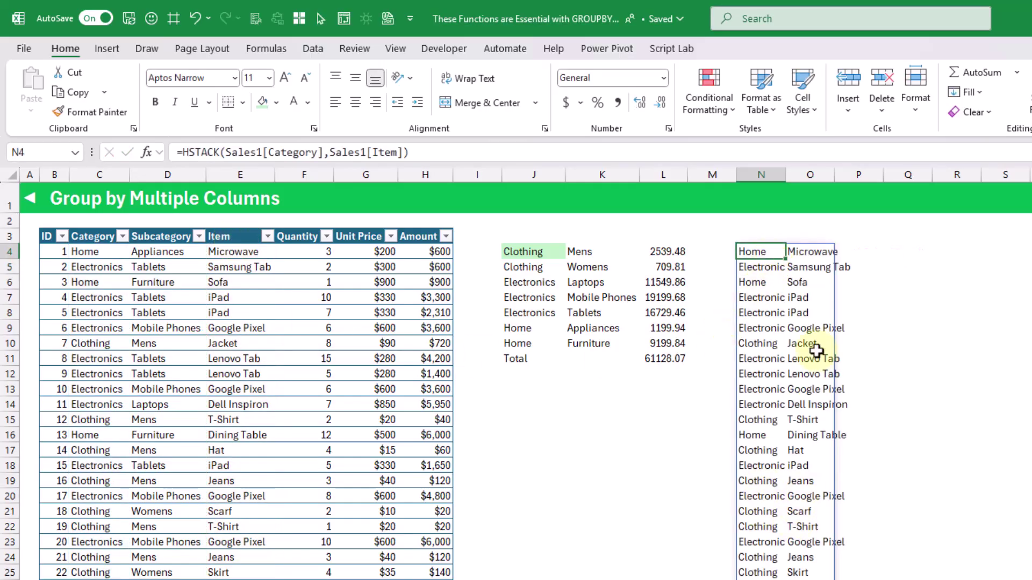
# Replace the row fields of the GROUPBY formula in J4 with HSTACK(Sales1[Category],Sales1[Item])
pyautogui.click(545, 249)
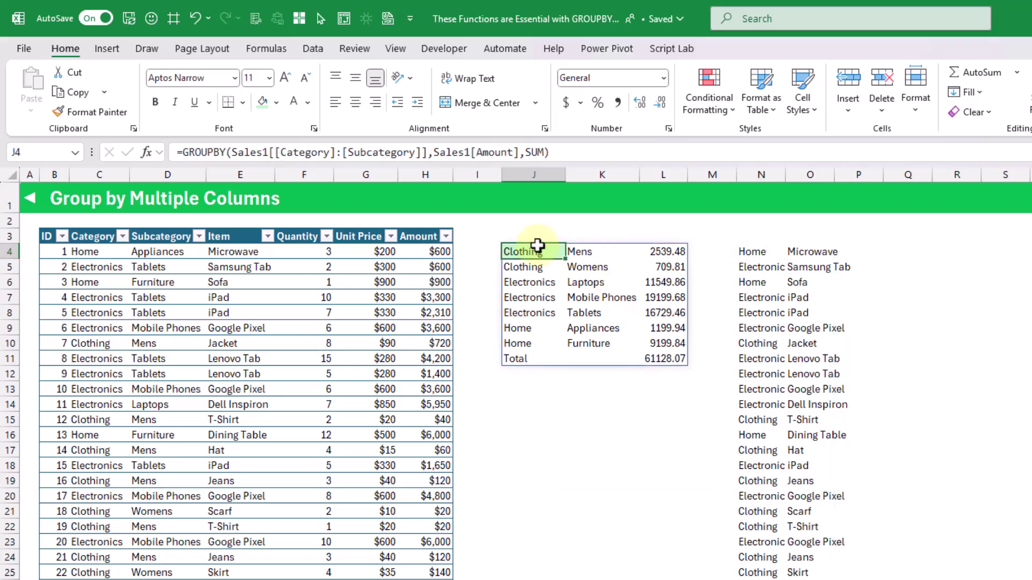
pyautogui.click(239, 150)
pyautogui.moveTo(239, 151); pyautogui.dragTo(428, 148)
pyautogui.press('BackSpace')
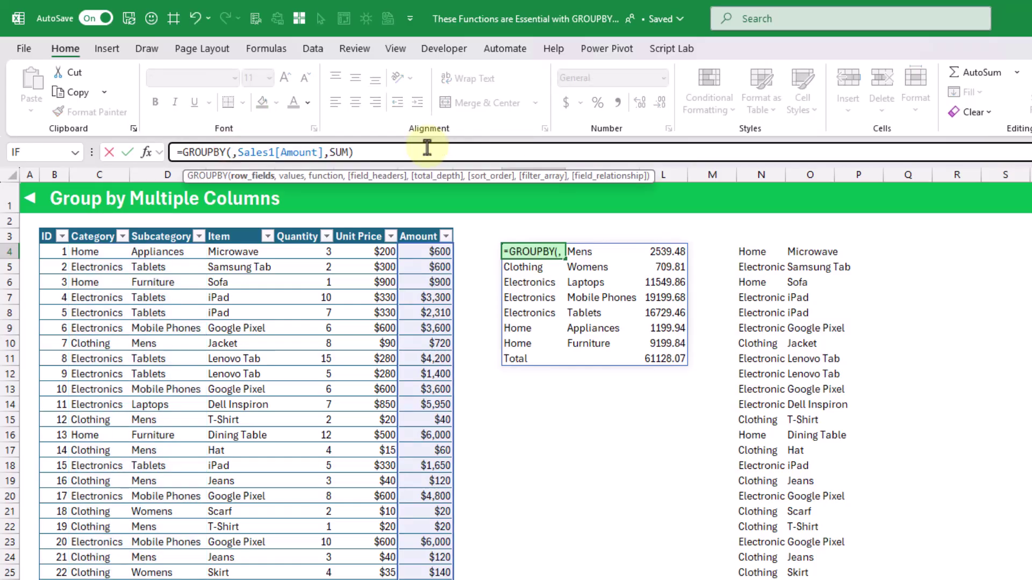
pyautogui.write('hs')
pyautogui.press('Tab')
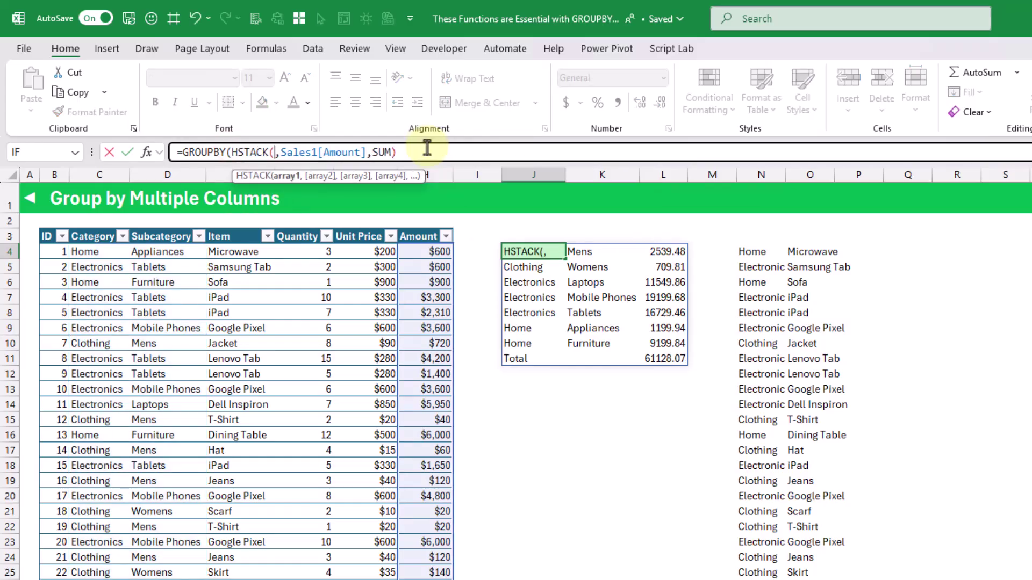
pyautogui.click(98, 226)
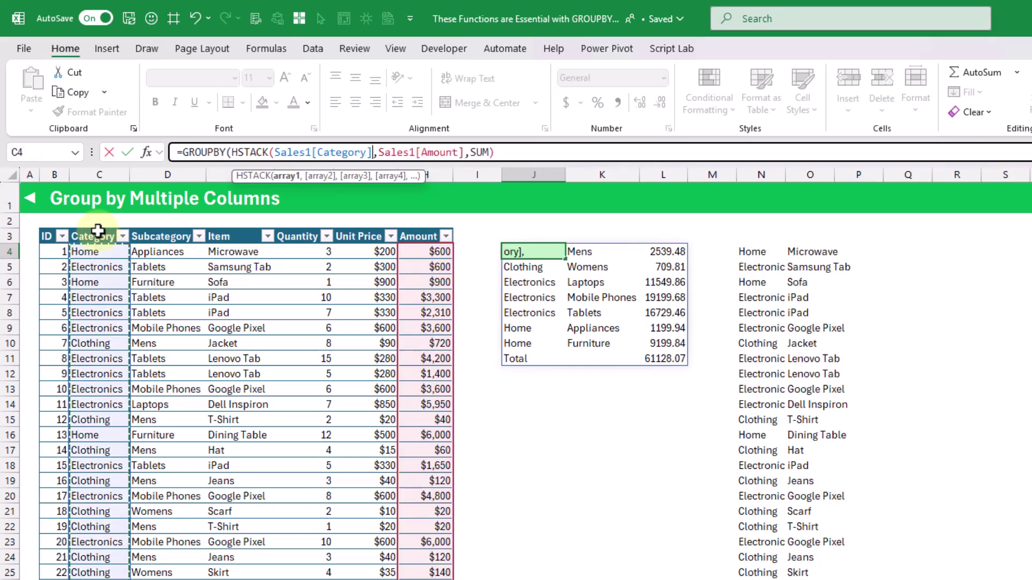
pyautogui.write(',')
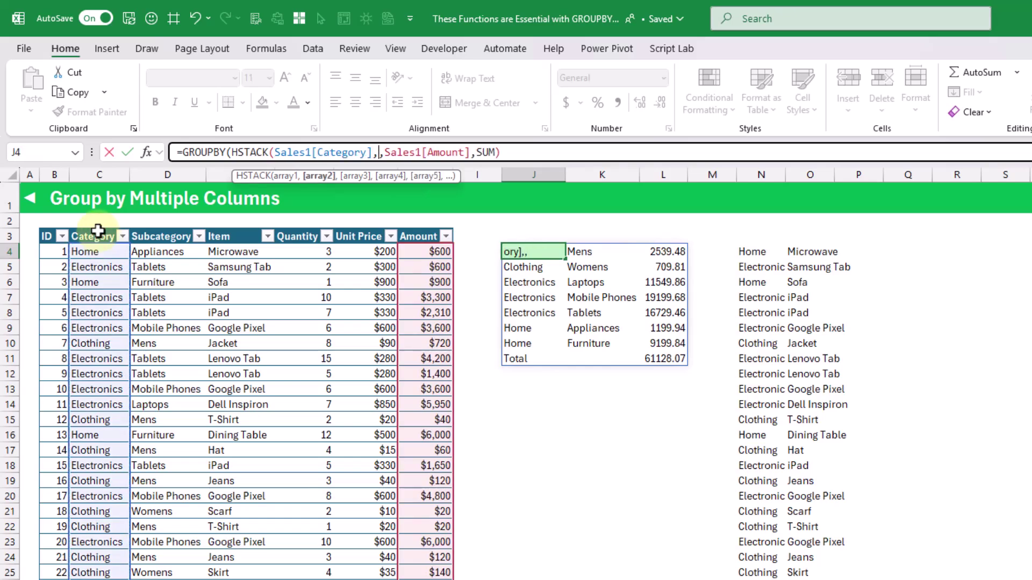
pyautogui.click(228, 232)
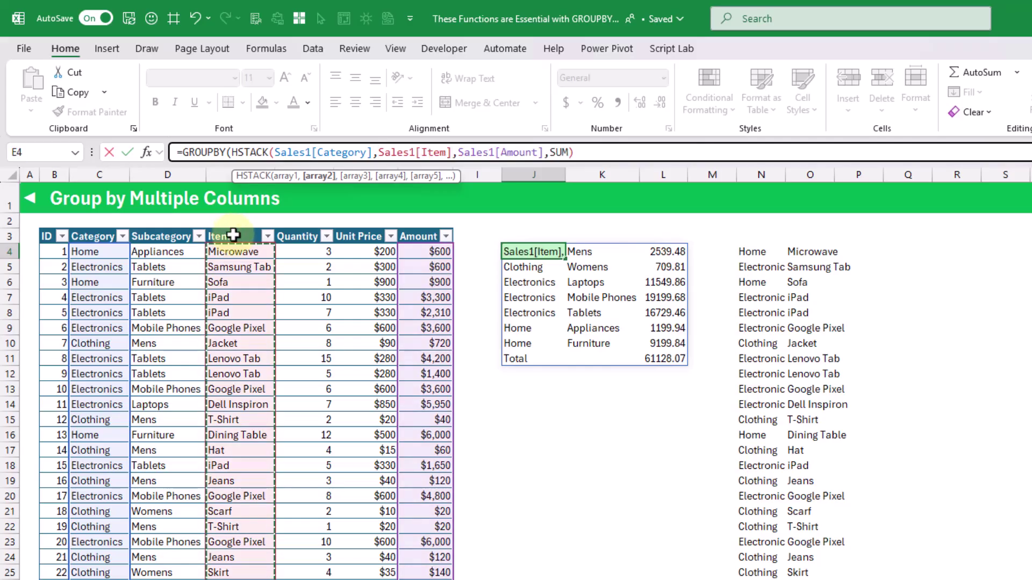
pyautogui.write(')')
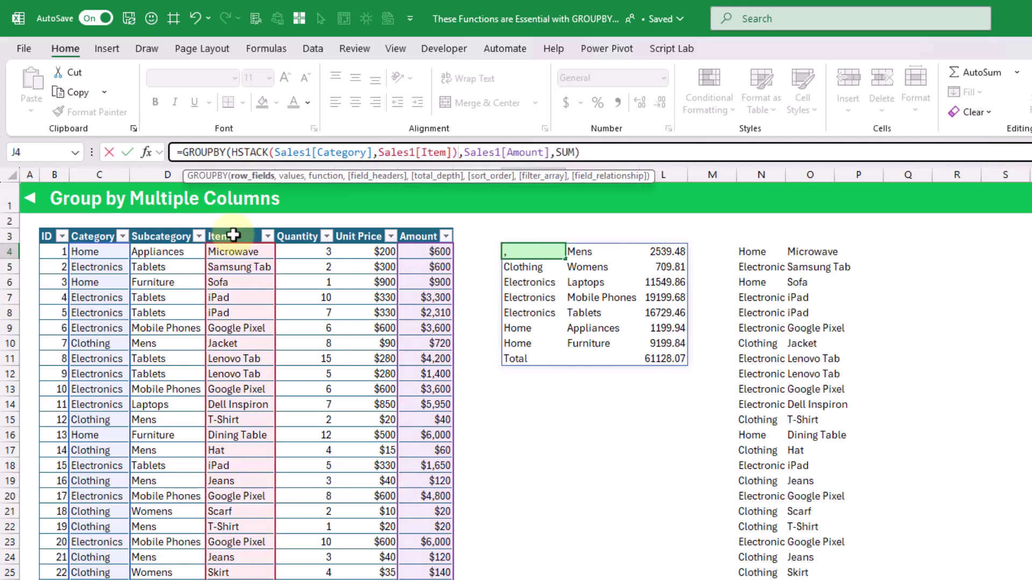
pyautogui.hotkey('ctrl', 'Return')
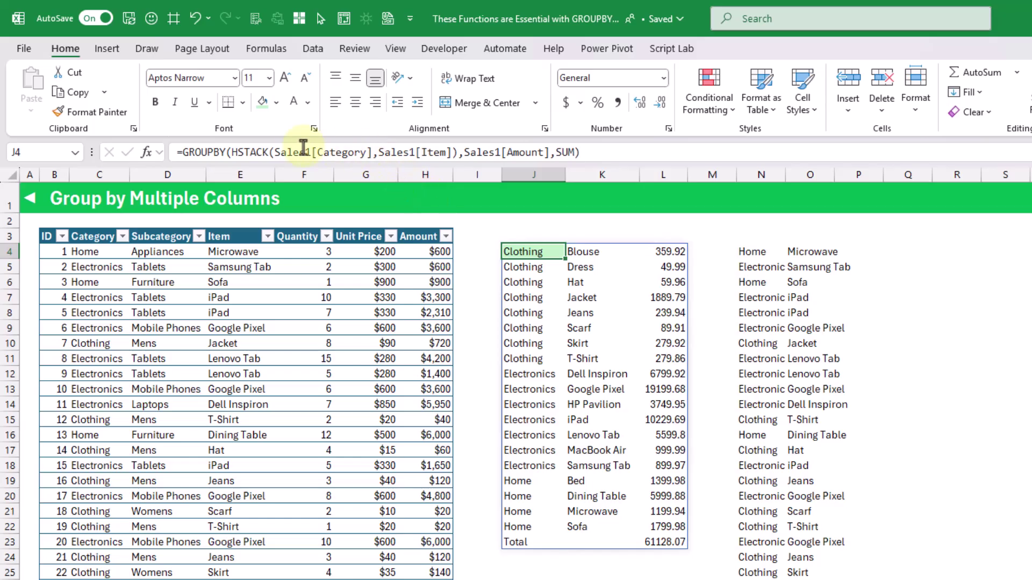
# Reorder the HSTACK arguments in the J4 formula so that Item comes before Category, and enter it
pyautogui.moveTo(274, 152); pyautogui.dragTo(376, 153)
pyautogui.press('Delete')
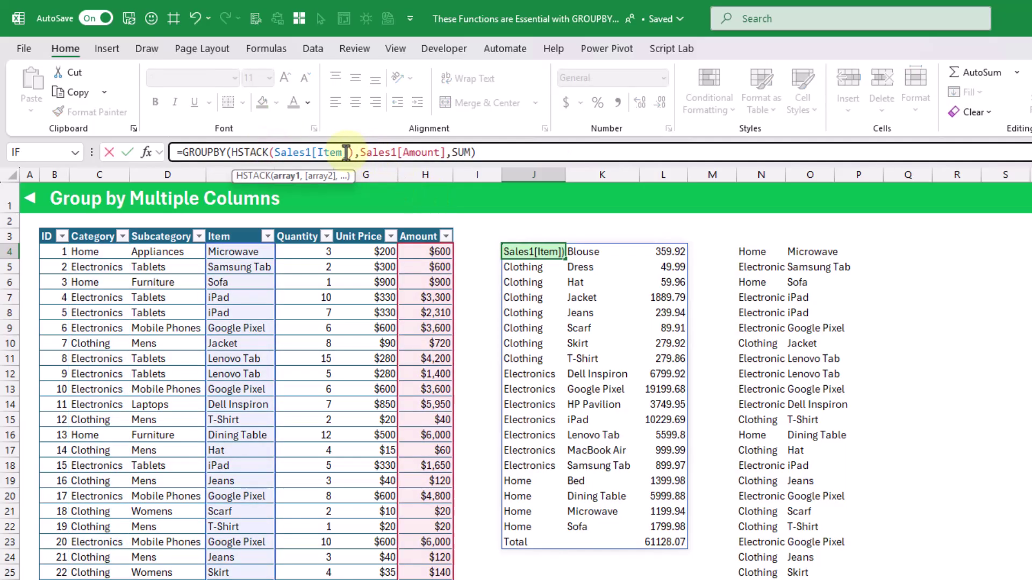
pyautogui.write(',')
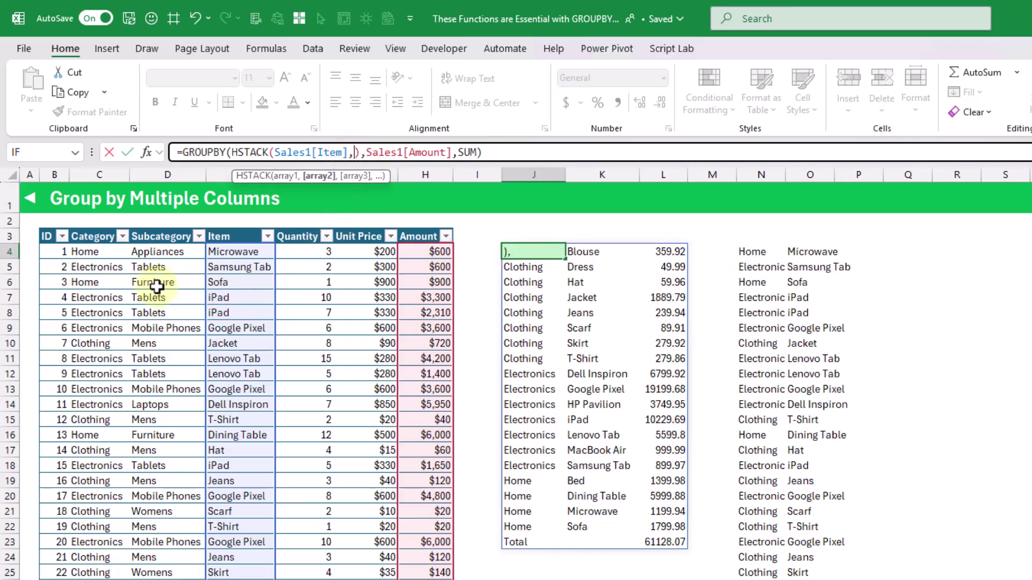
pyautogui.click(98, 233)
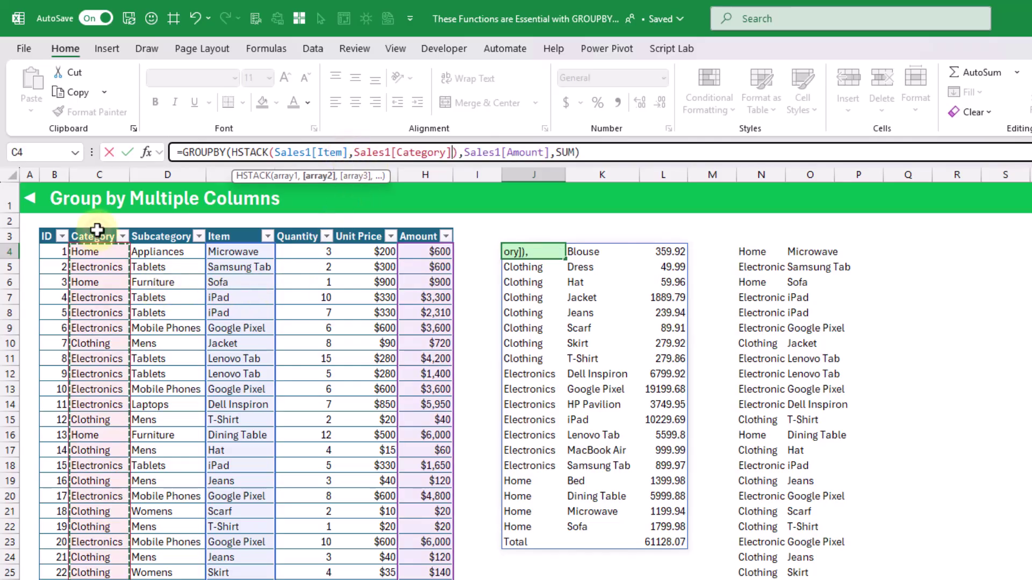
pyautogui.click(129, 152)
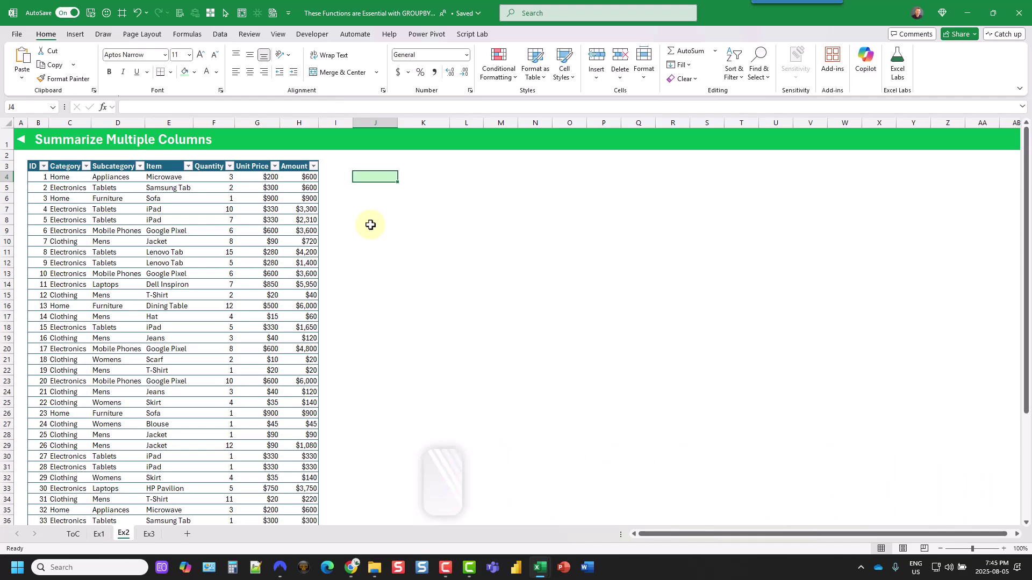
# Enter a GROUPBY formula in J4 that groups by Category and sums the adjacent Unit Price and Amount columns of Sales2
pyautogui.write('=grou')
pyautogui.press('Tab')
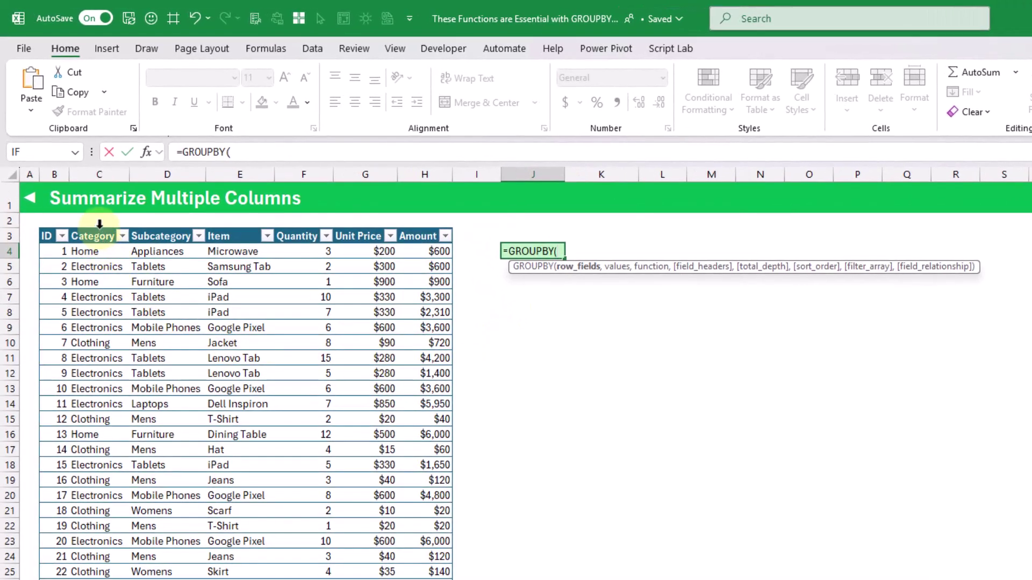
pyautogui.click(100, 223)
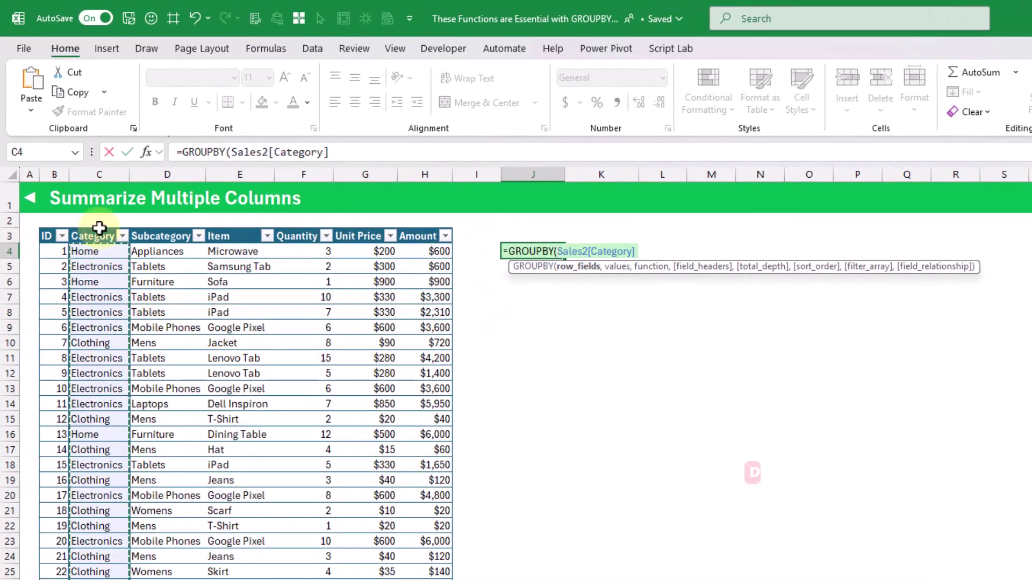
pyautogui.write(',')
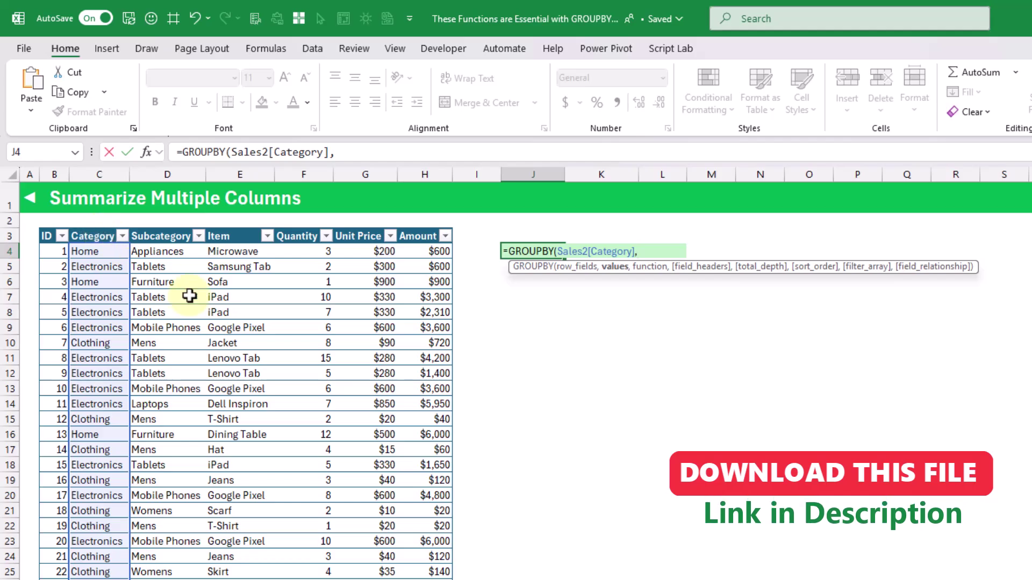
pyautogui.moveTo(360, 232); pyautogui.dragTo(423, 233)
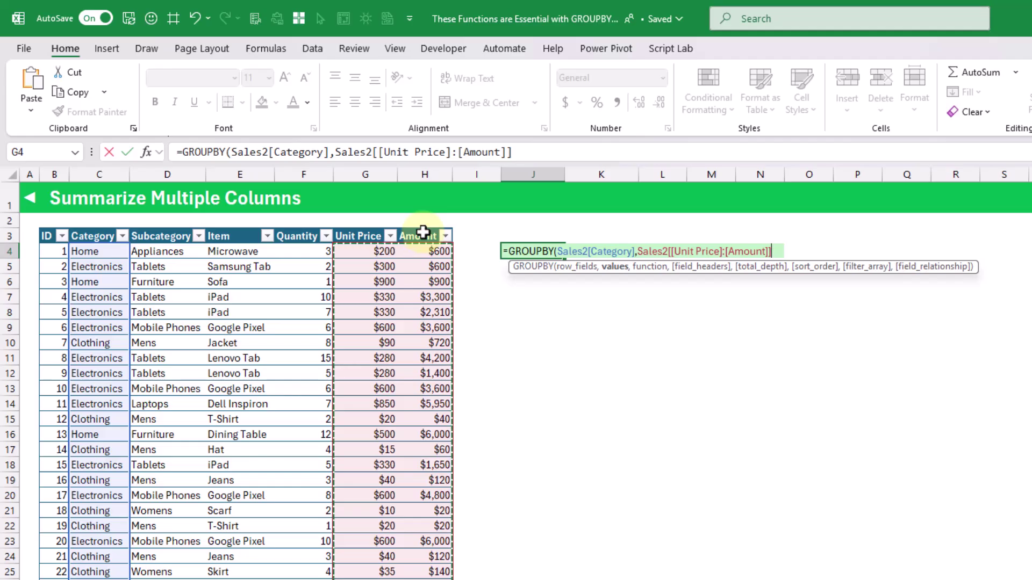
pyautogui.write(',')
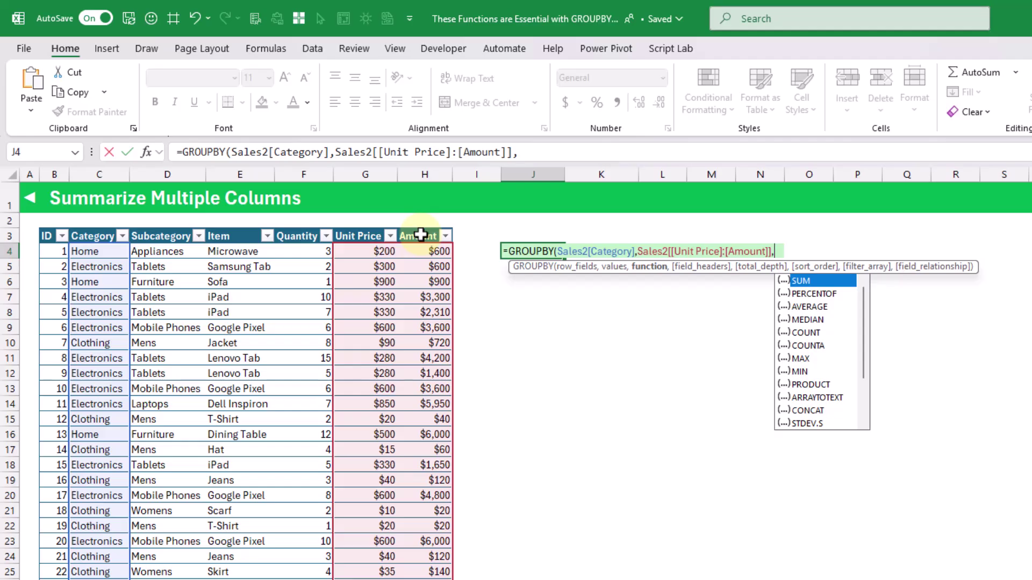
pyautogui.press('Tab')
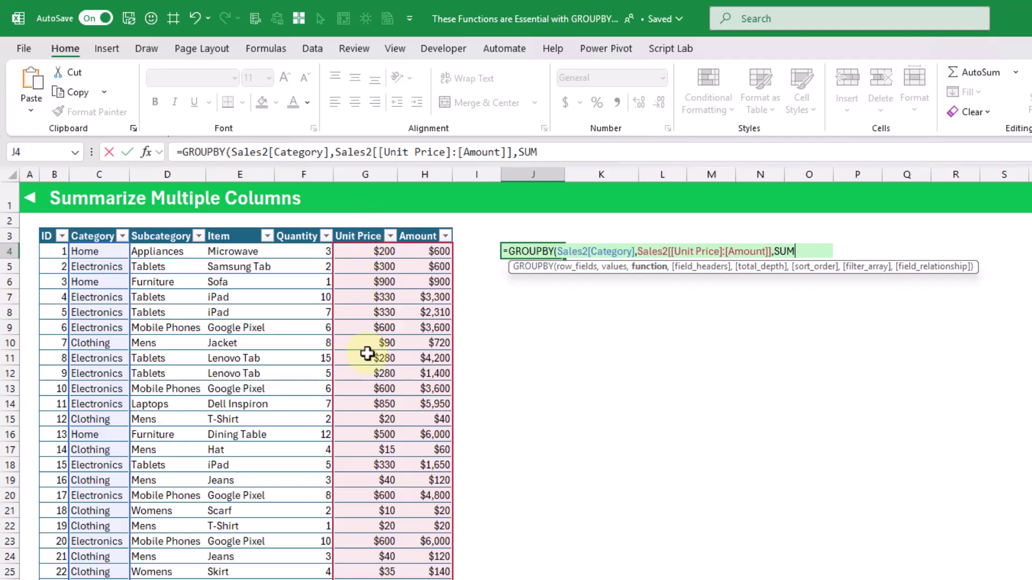
pyautogui.write(')')
pyautogui.press('Return')
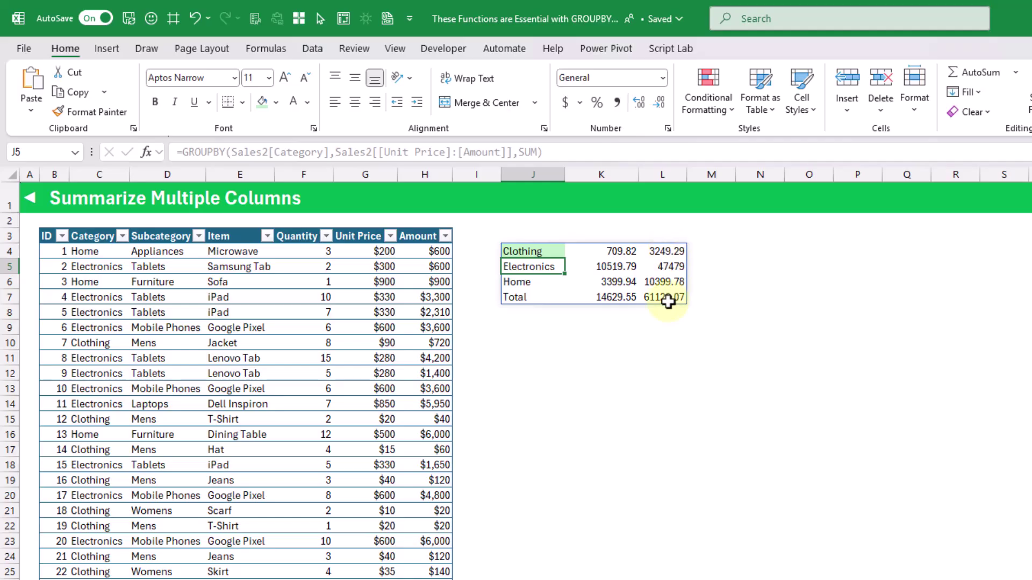
# Replace the values argument of the GROUPBY formula in J4 with HSTACK(Sales2[Quantity],Sales2[Amount])
pyautogui.click(538, 251)
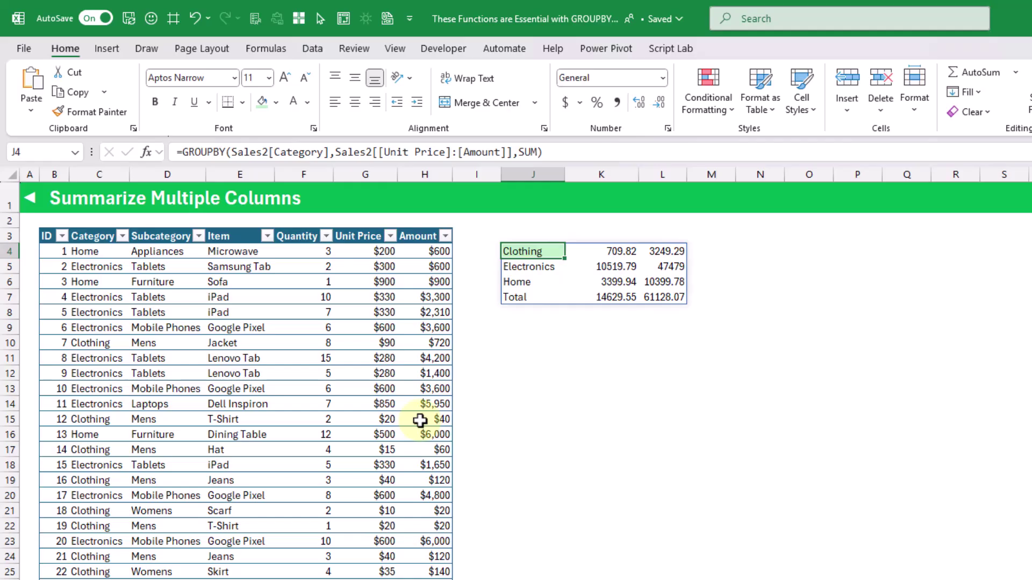
pyautogui.moveTo(335, 152); pyautogui.dragTo(515, 156)
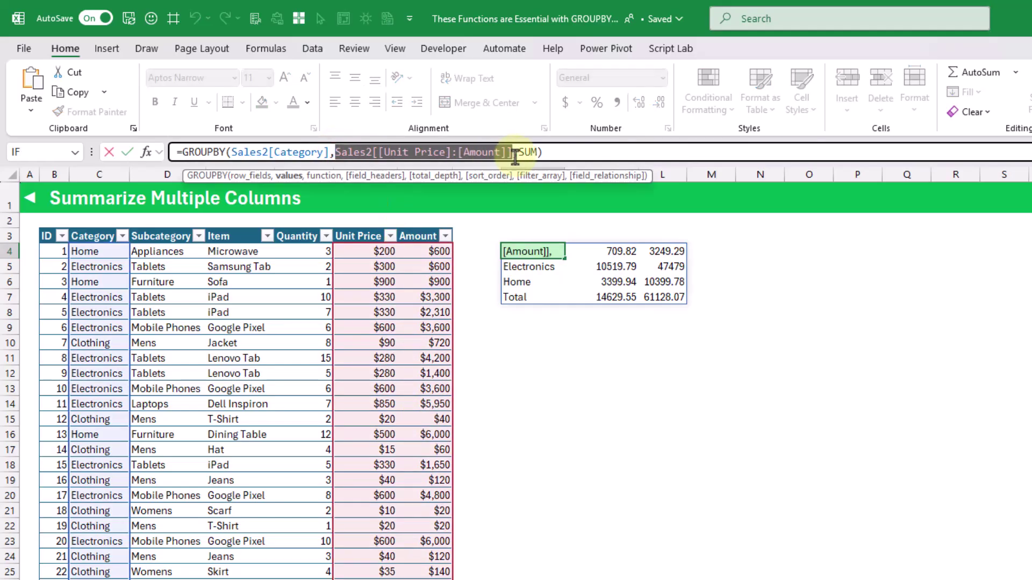
pyautogui.write('hst')
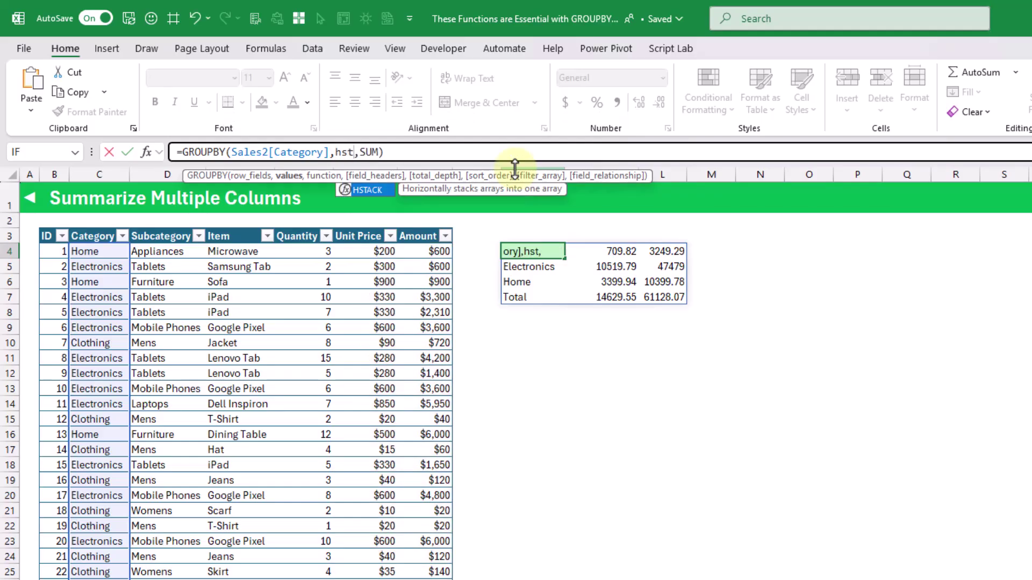
pyautogui.press('Tab')
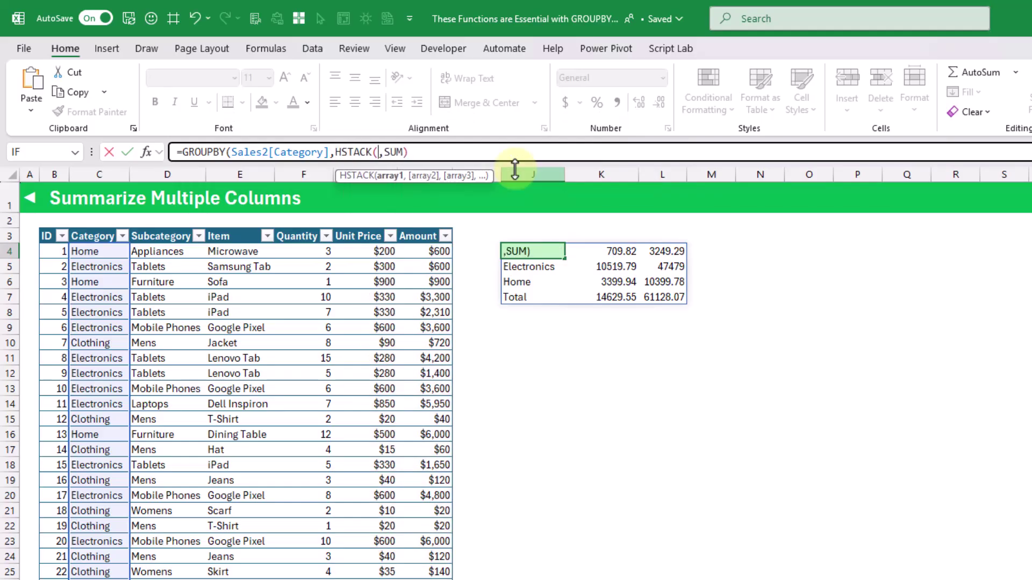
pyautogui.click(304, 225)
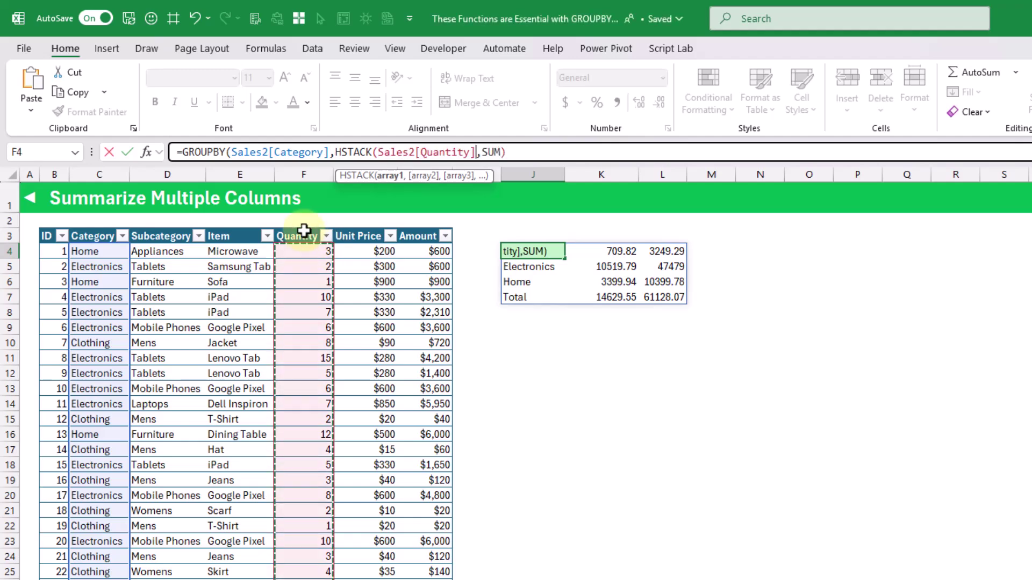
pyautogui.write(',')
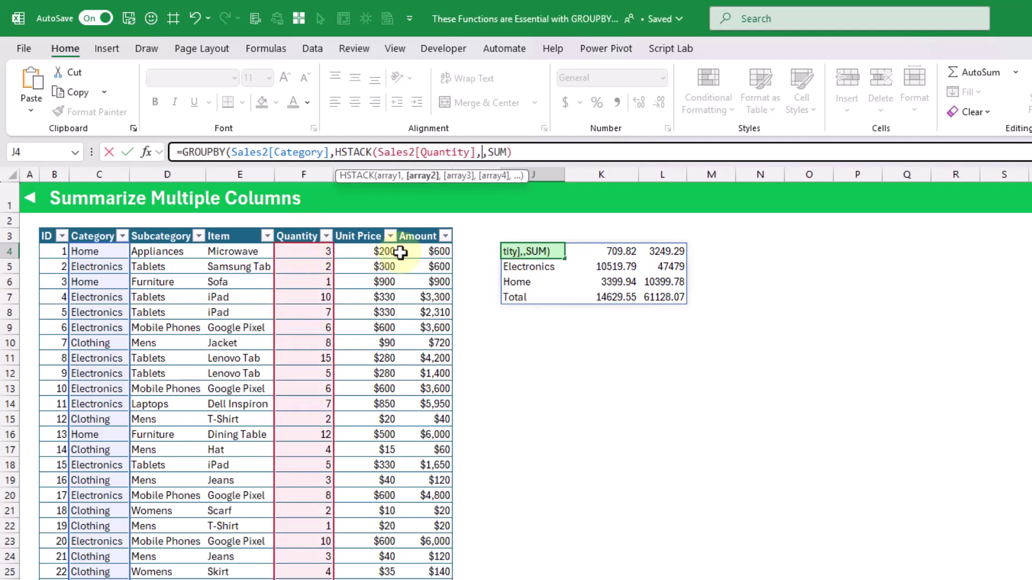
pyautogui.click(415, 230)
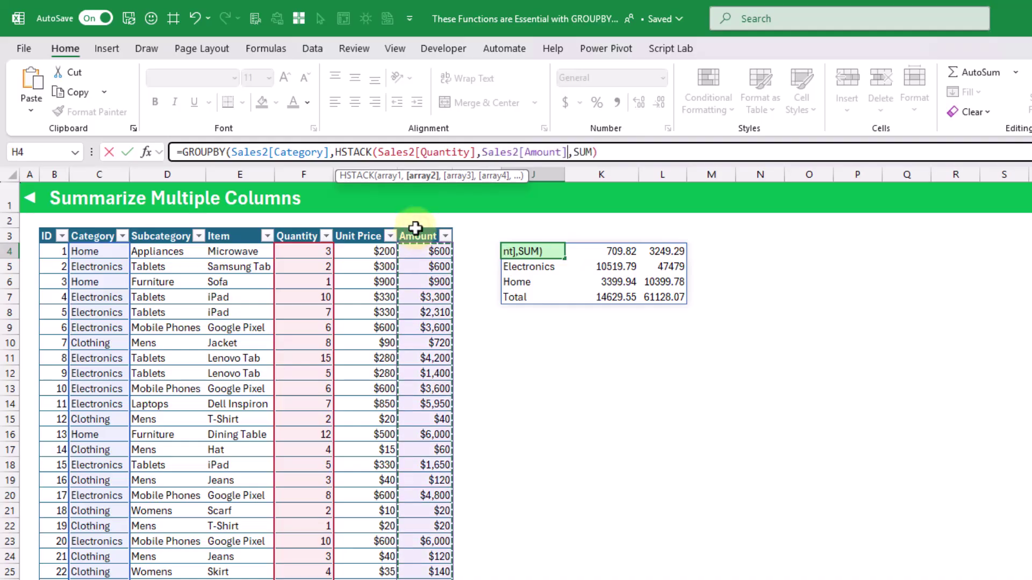
pyautogui.write(')')
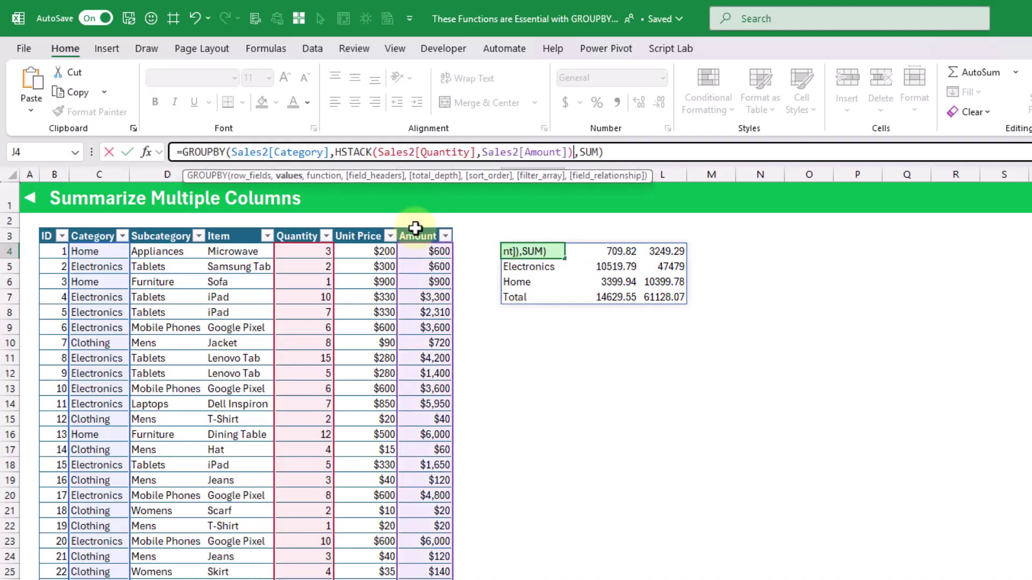
pyautogui.press('Return')
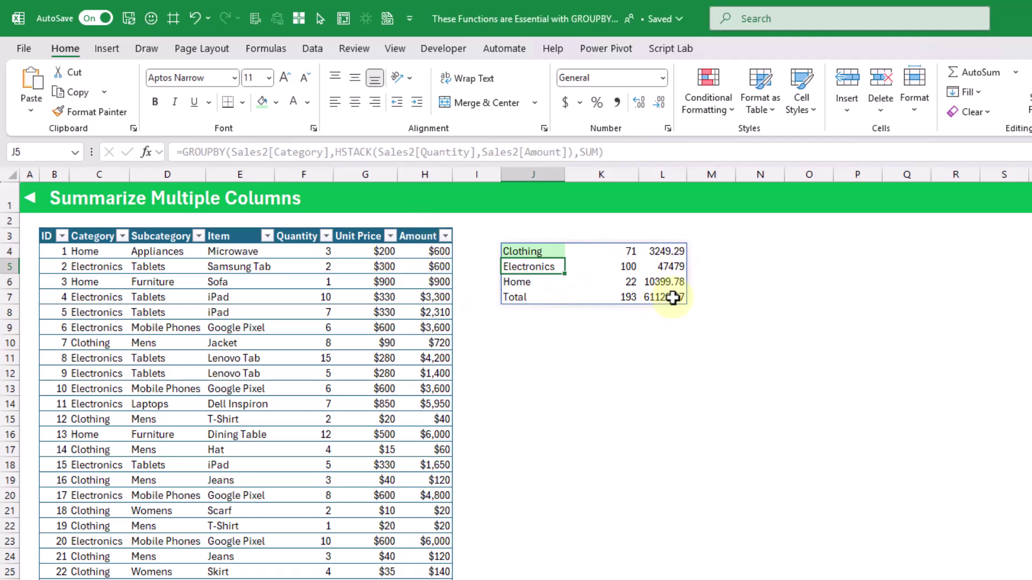
# Reorder the HSTACK values in the J4 formula so that Sales2[Amount] comes before Sales2[Quantity], and enter it
pyautogui.click(535, 249)
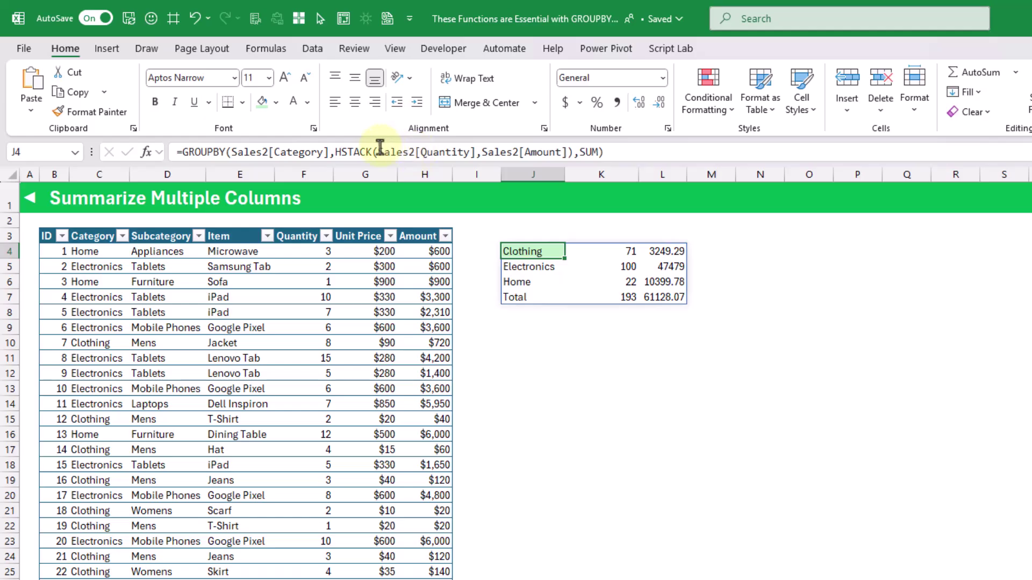
pyautogui.moveTo(377, 152); pyautogui.dragTo(477, 152)
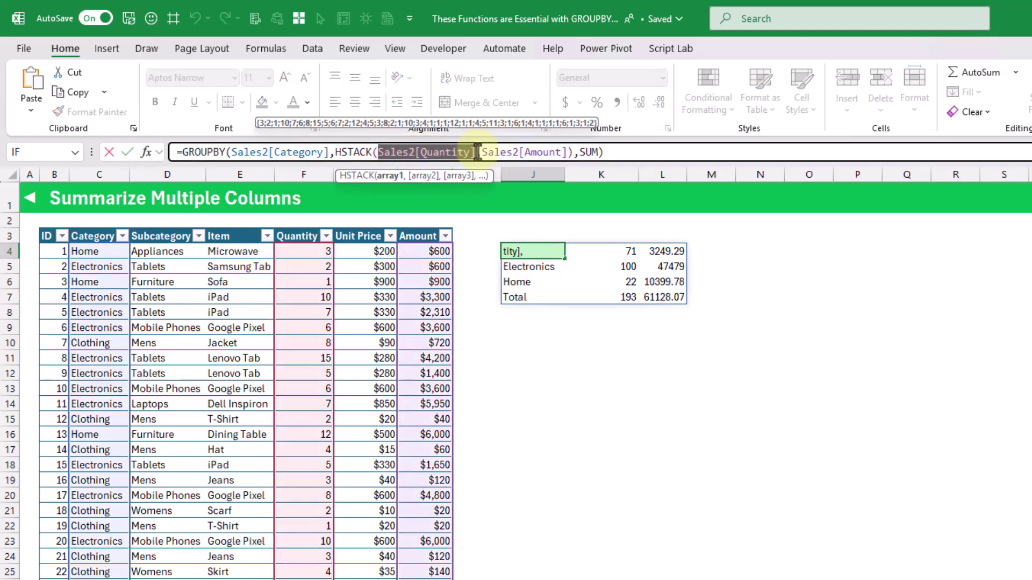
pyautogui.press('Delete')
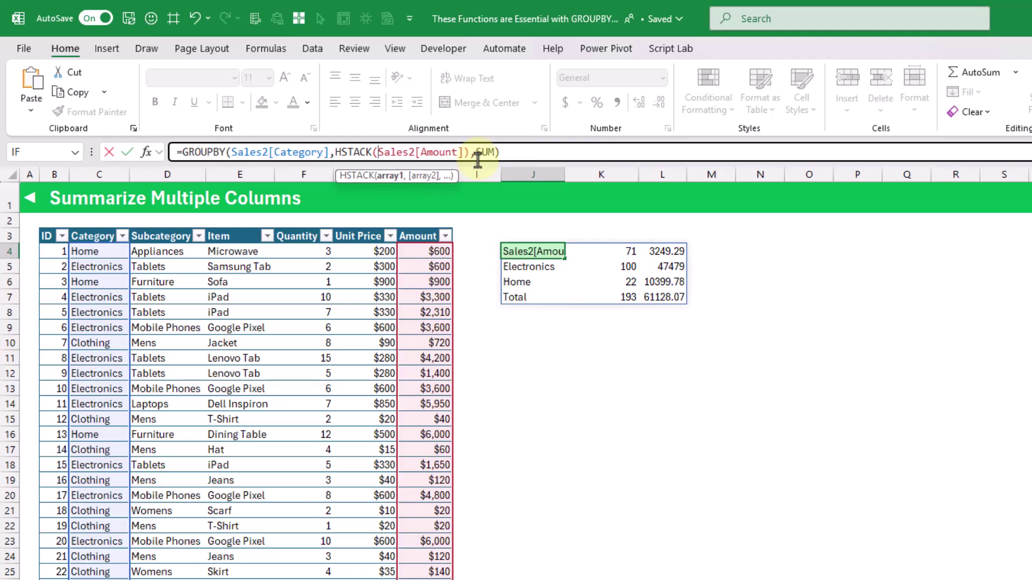
pyautogui.click(464, 152)
pyautogui.write(',Sales2[Quantity]')
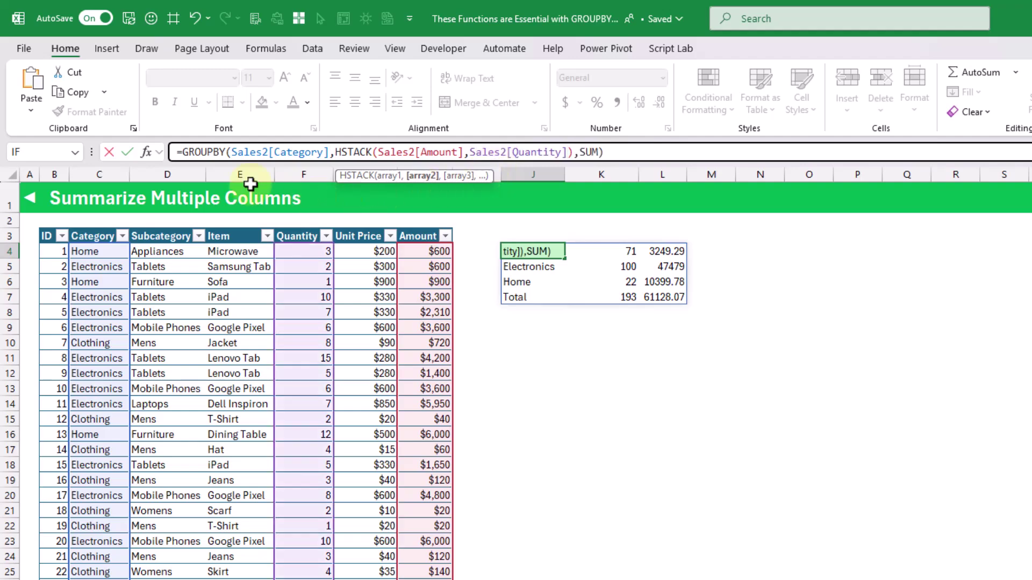
pyautogui.click(127, 152)
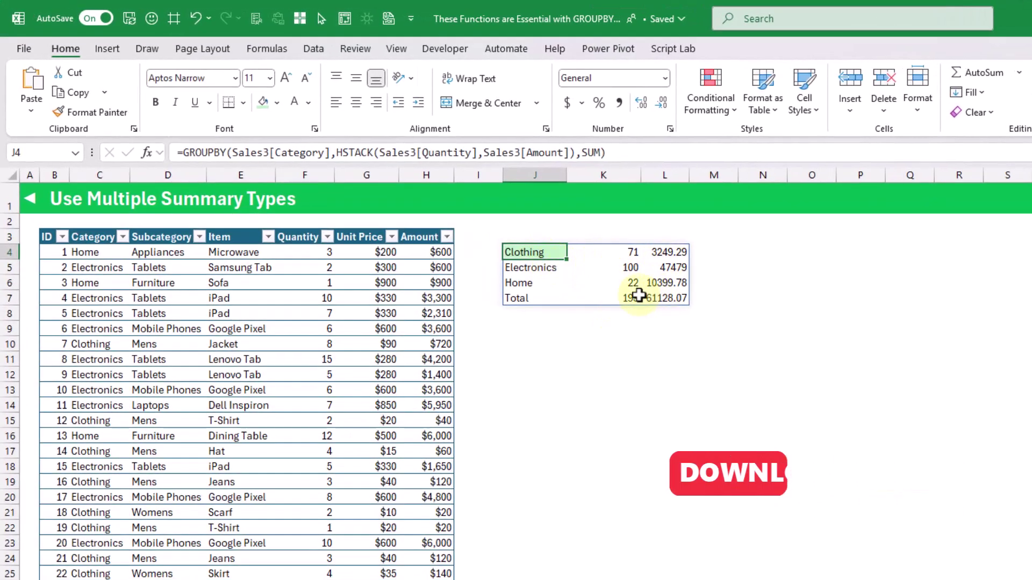
# On the Use Multiple Summary Types sheet, replace the SUM function argument of the J4 GROUPBY formula with HSTACK(SUM,AVERAGE)
pyautogui.click(334, 152)
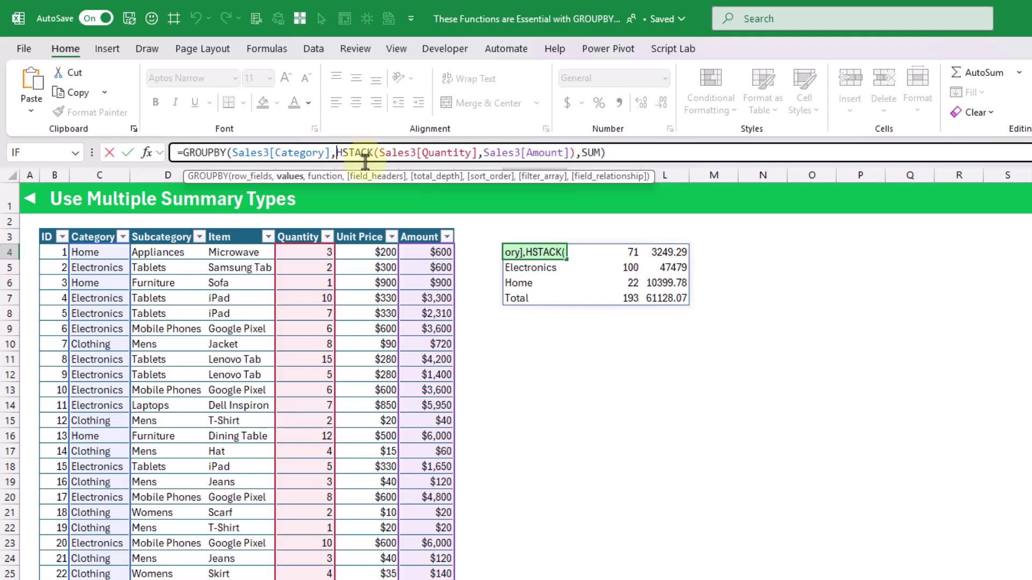
pyautogui.doubleClick(585, 152)
pyautogui.click(582, 153)
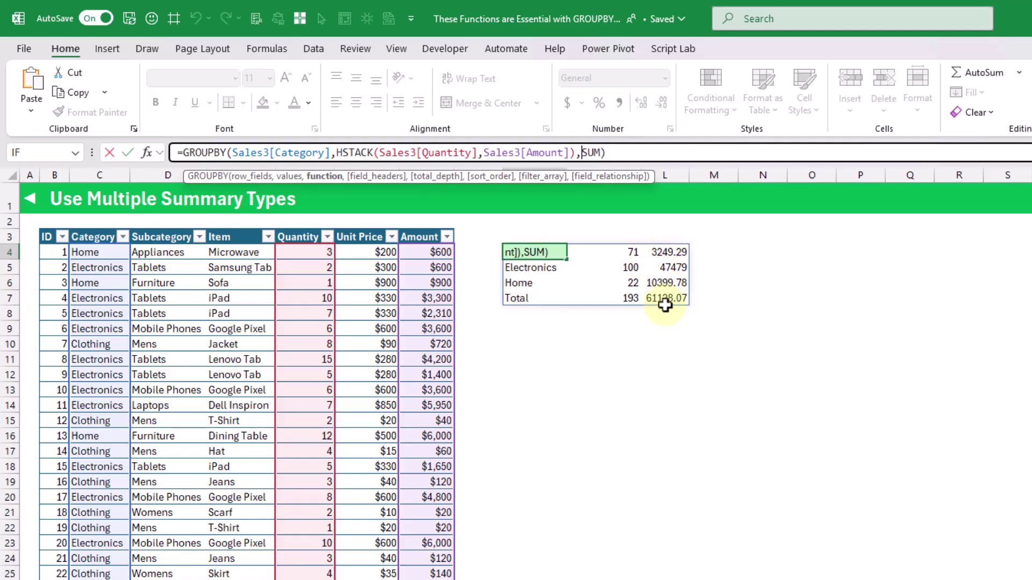
pyautogui.doubleClick(590, 153)
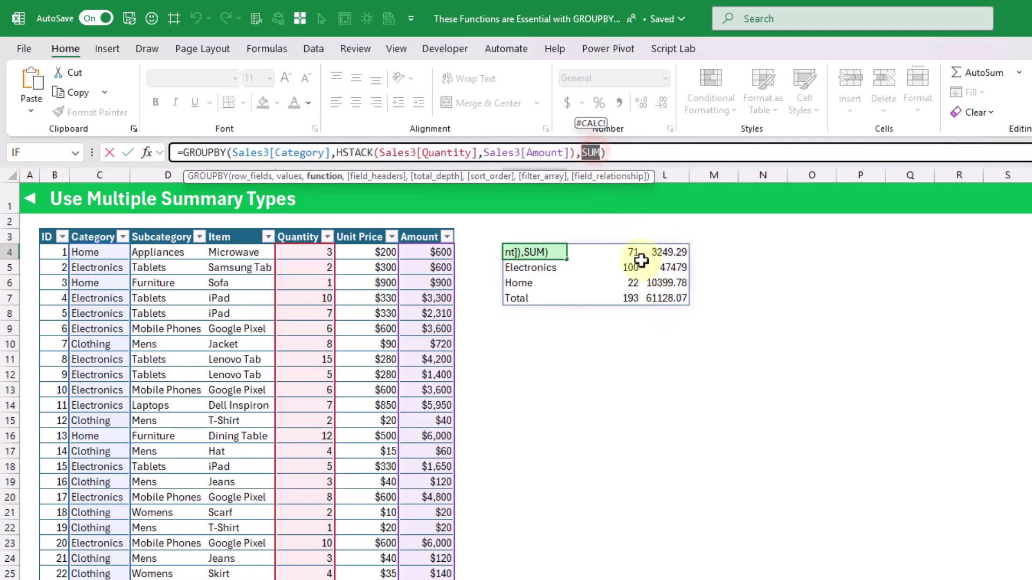
pyautogui.write('HSTACK')
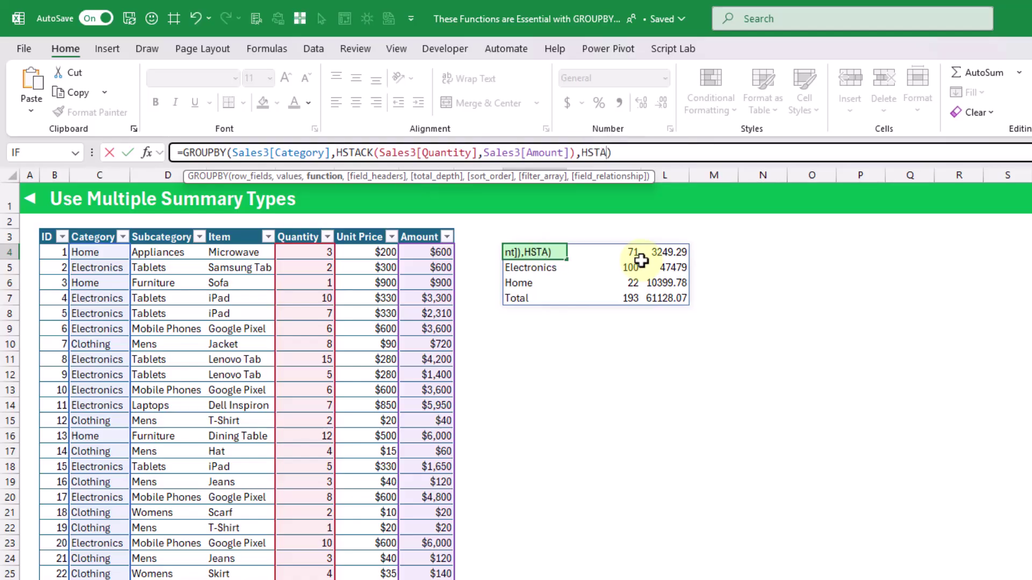
pyautogui.write('(SUM')
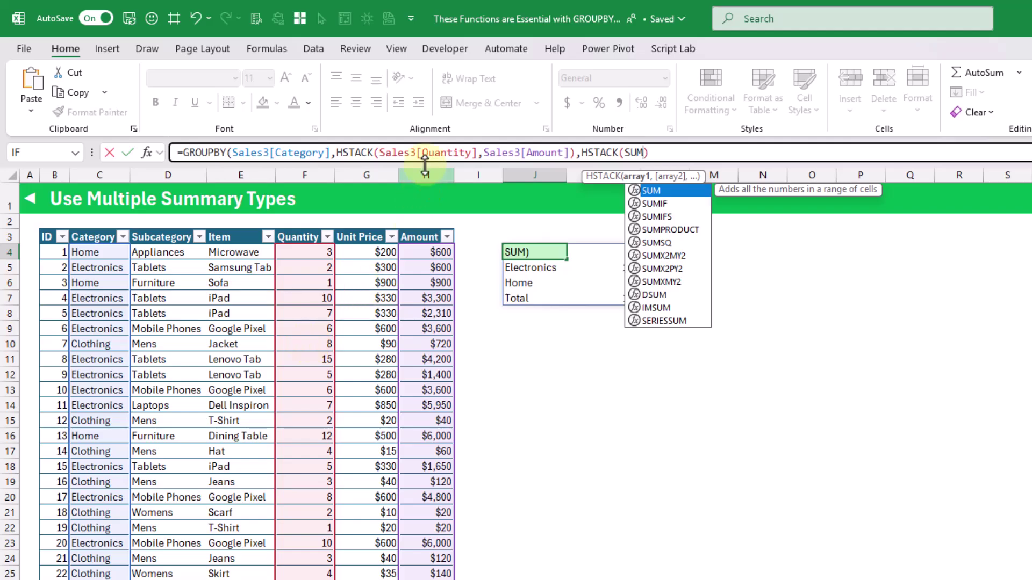
pyautogui.write(',AVER')
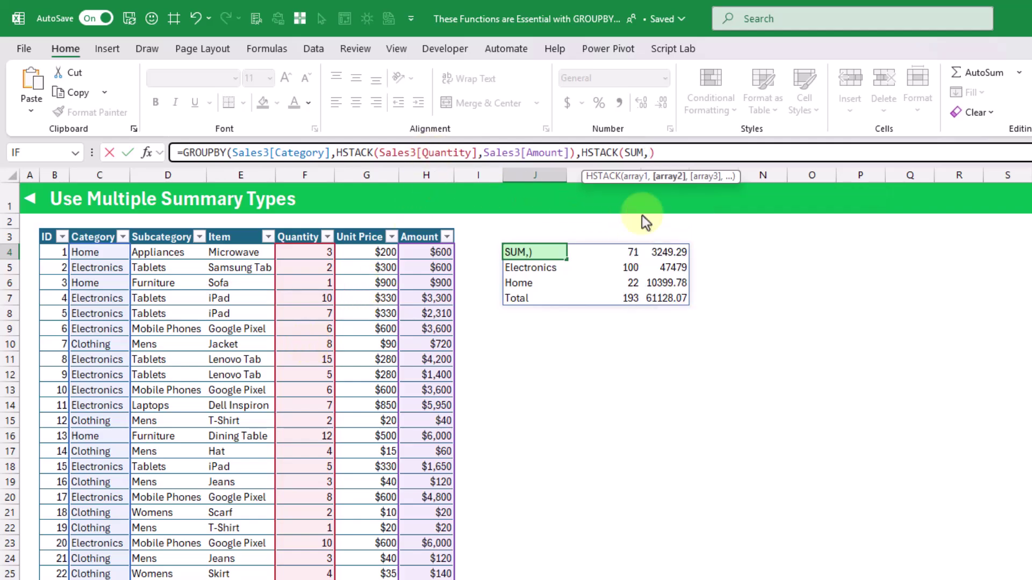
pyautogui.write('AGE')
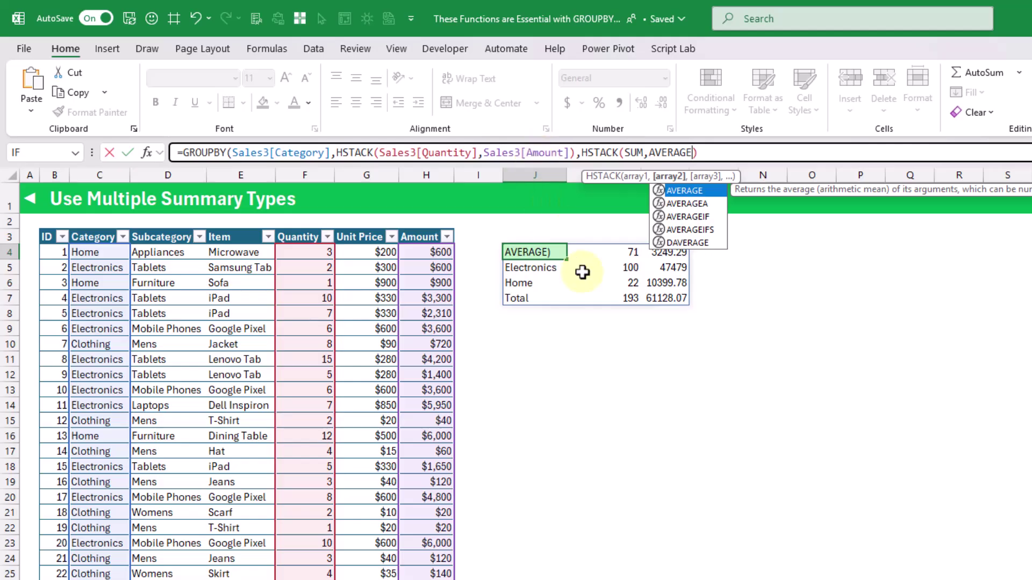
pyautogui.press('Right')
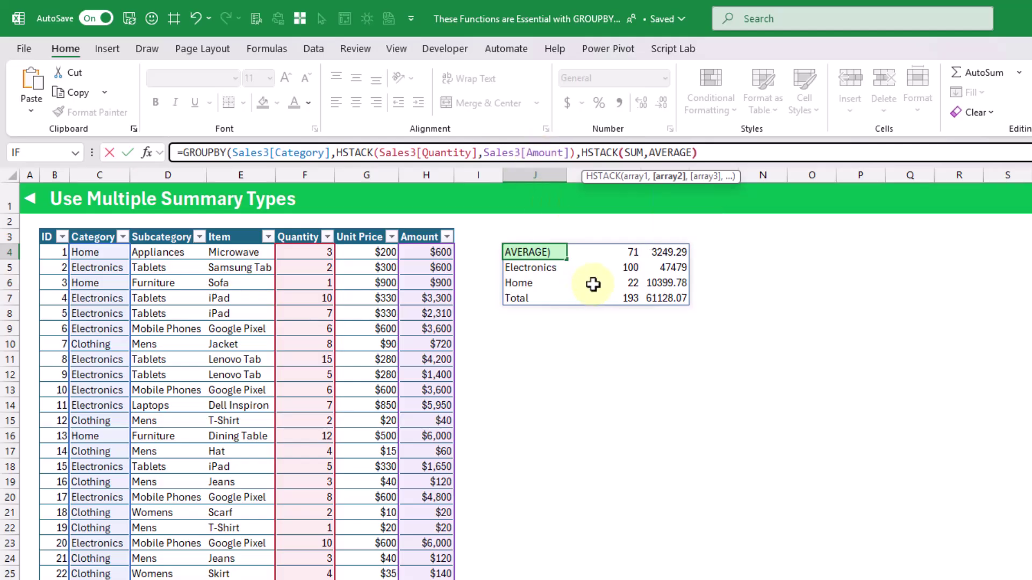
pyautogui.write(')')
pyautogui.hotkey('ctrl', 'Return')
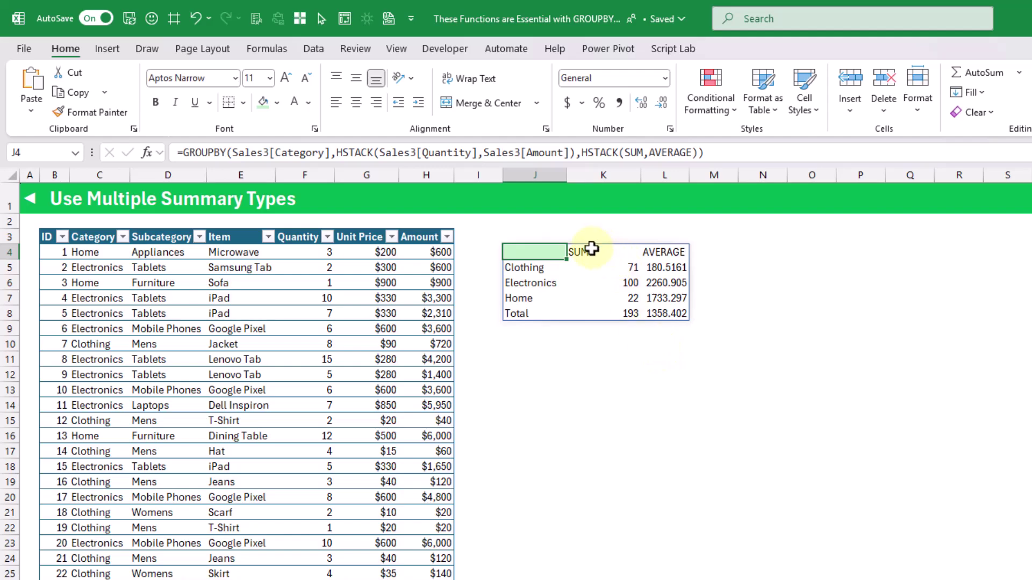
# Copy the GROUPBY formula from J4 to J11
pyautogui.moveTo(592, 249); pyautogui.dragTo(663, 249)
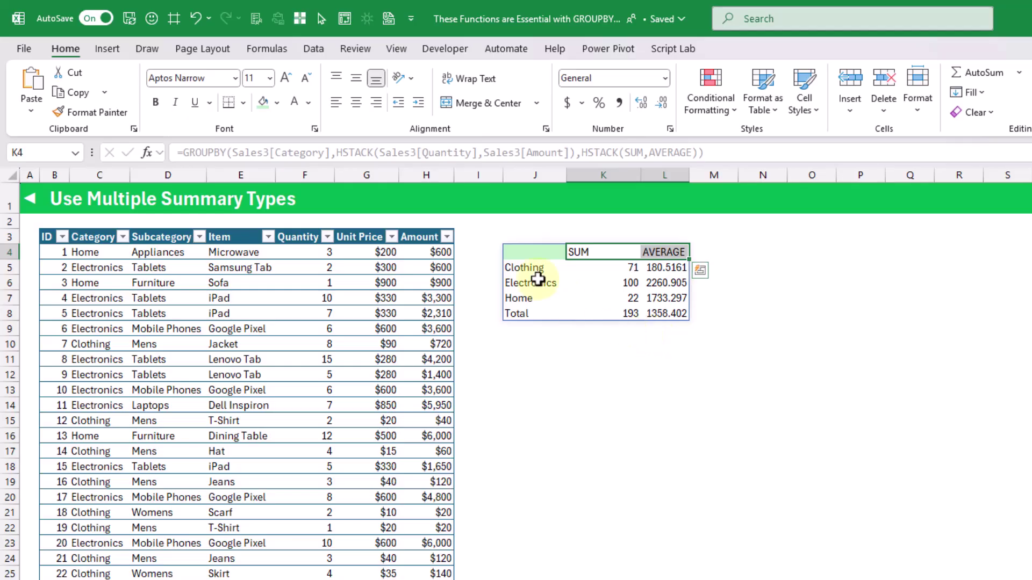
pyautogui.click(532, 252)
pyautogui.hotkey('ctrl', 'c')
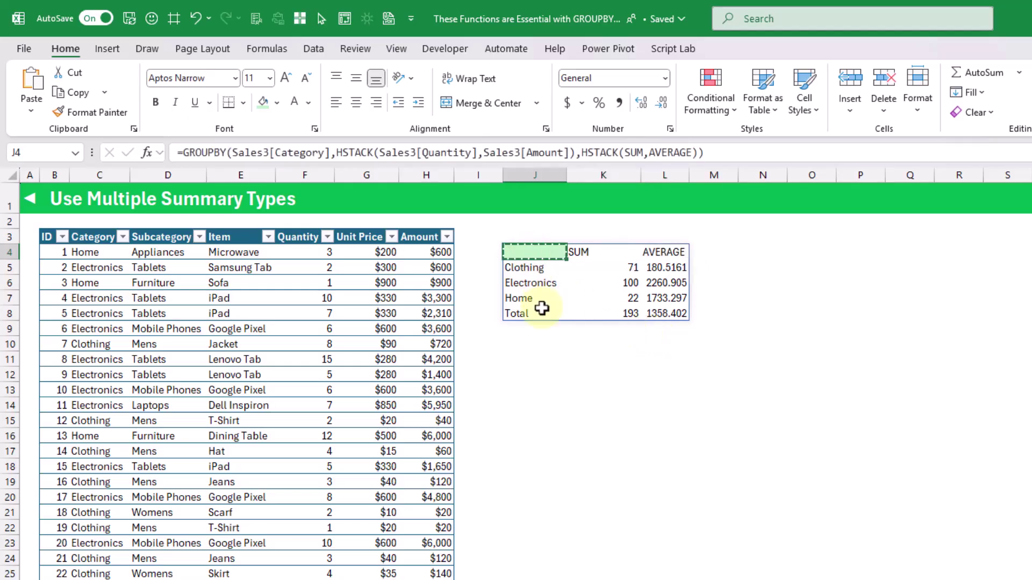
pyautogui.click(543, 349)
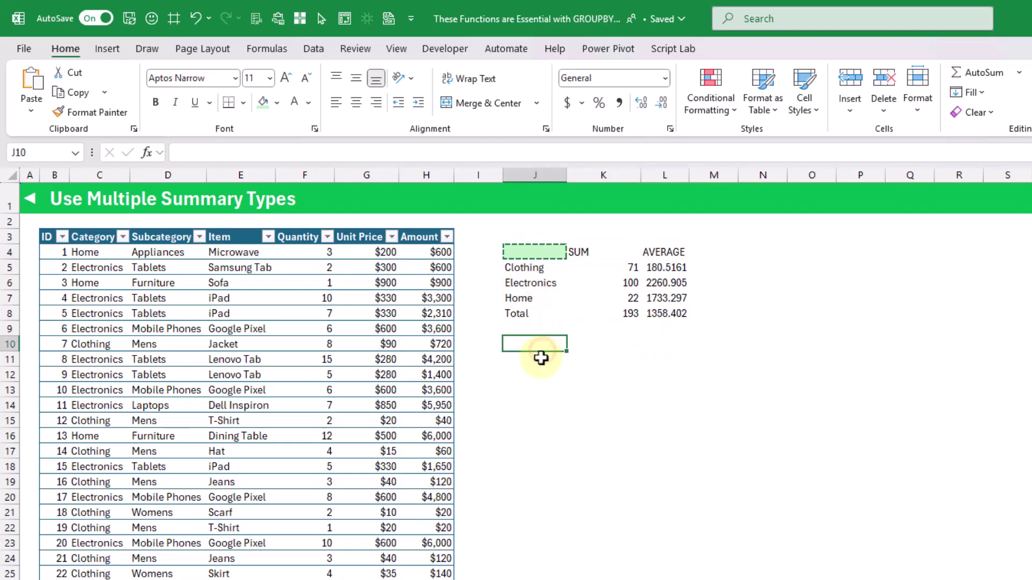
pyautogui.click(541, 358)
pyautogui.hotkey('ctrl', 'v')
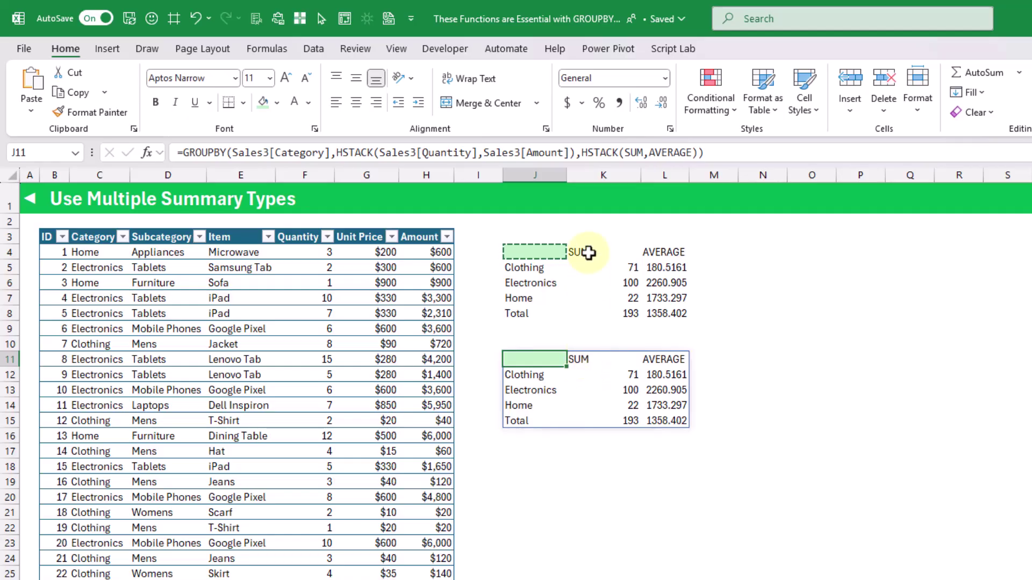
# Change the function argument of the J11 GROUPBY formula to VSTACK(SUM,AVERAGE) and review the summary labels and values in K11:L18
pyautogui.click(584, 152)
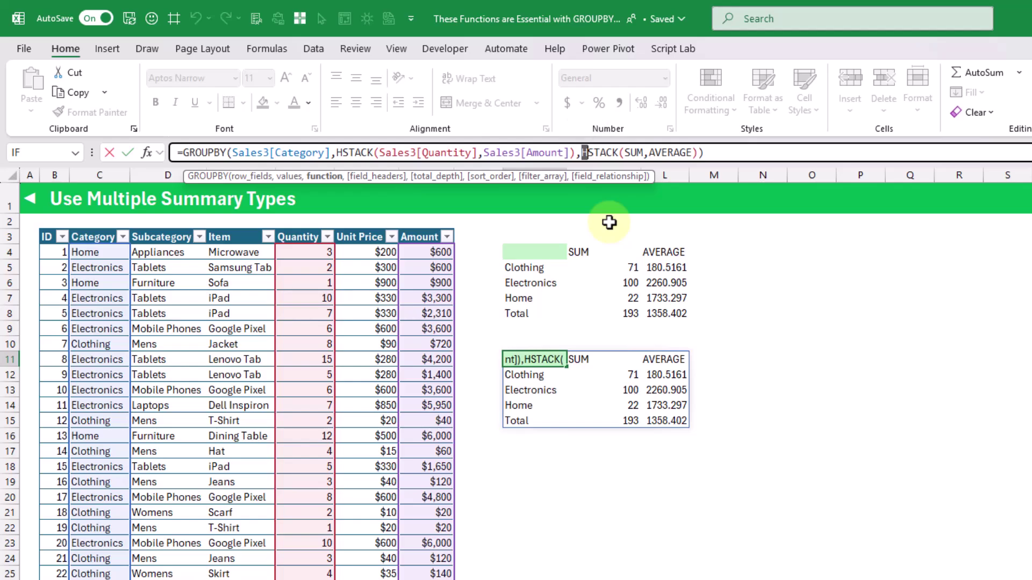
pyautogui.write('V')
pyautogui.press('Return')
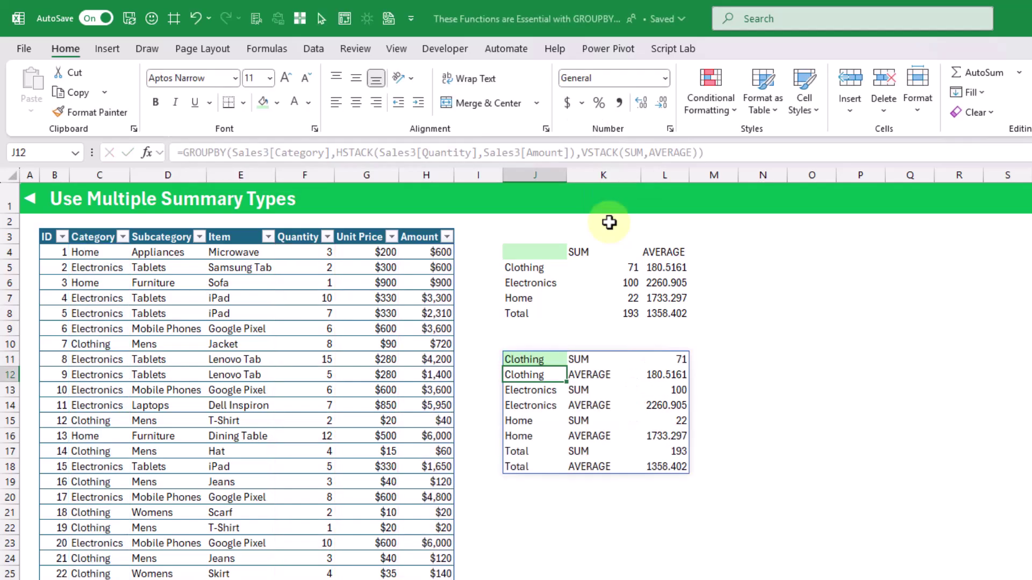
pyautogui.click(593, 359)
pyautogui.moveTo(593, 360); pyautogui.dragTo(598, 468)
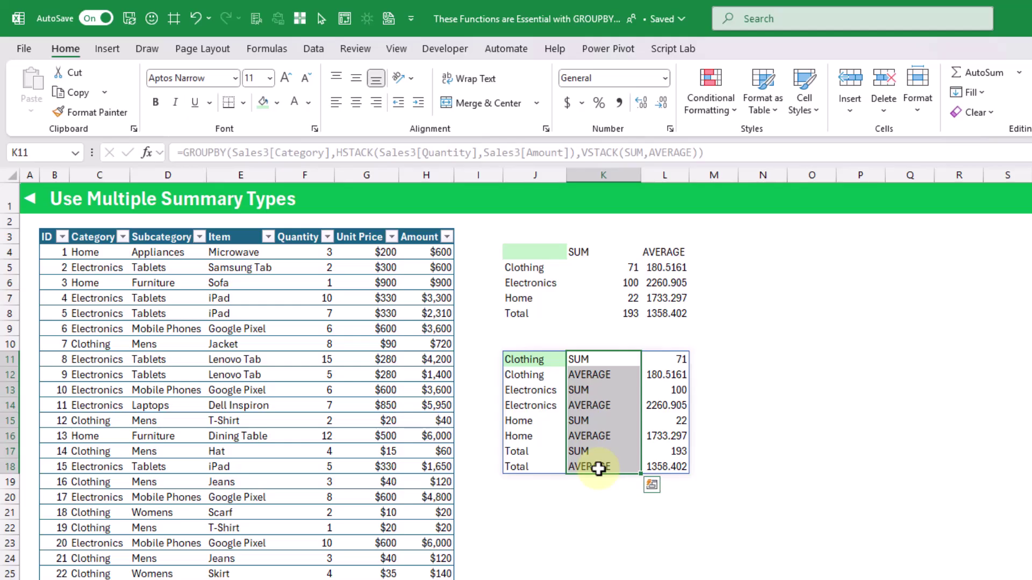
pyautogui.click(666, 360)
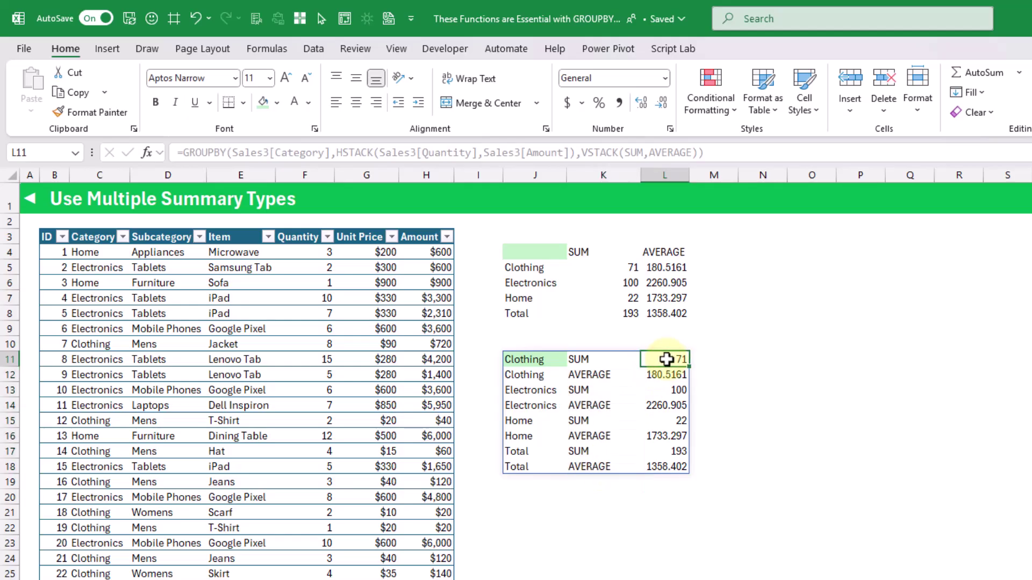
pyautogui.click(661, 375)
pyautogui.click(661, 390)
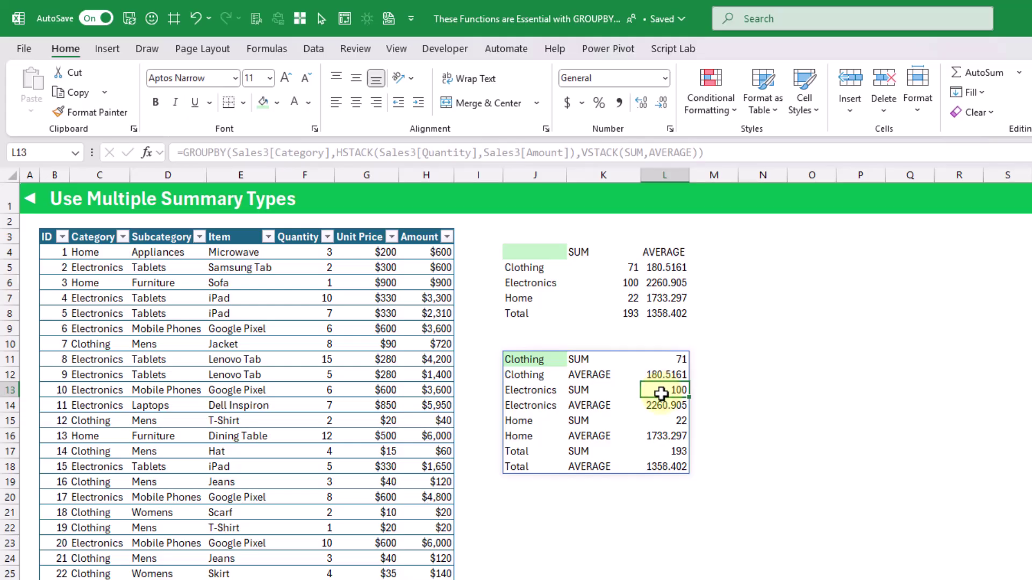
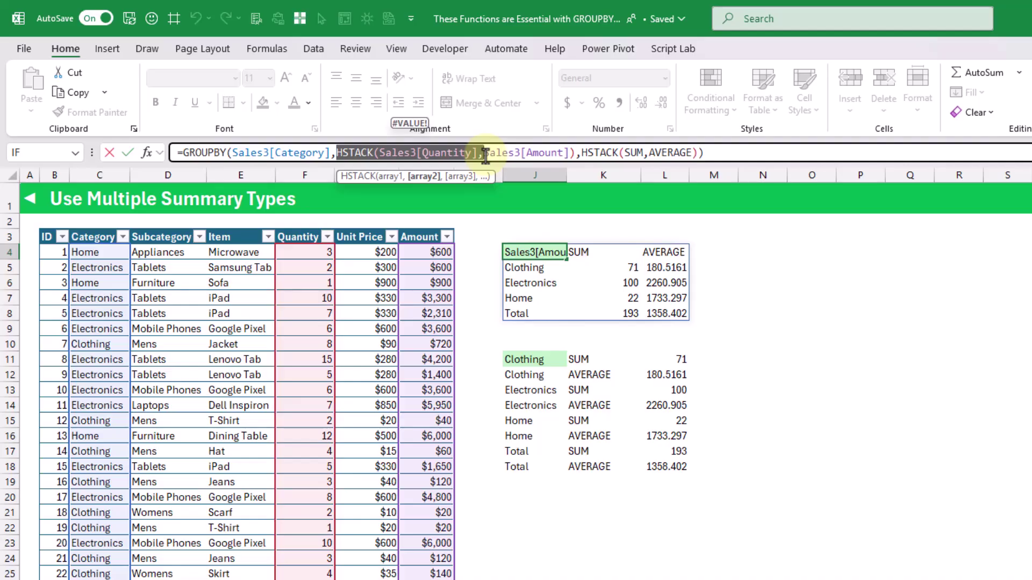
# In the J4 GROUPBY formula, reduce the values argument to Sales3[Amount] and expand the function argument to HSTACK(COUNTA,SUM,AVERAGE)
pyautogui.press('BackSpace')
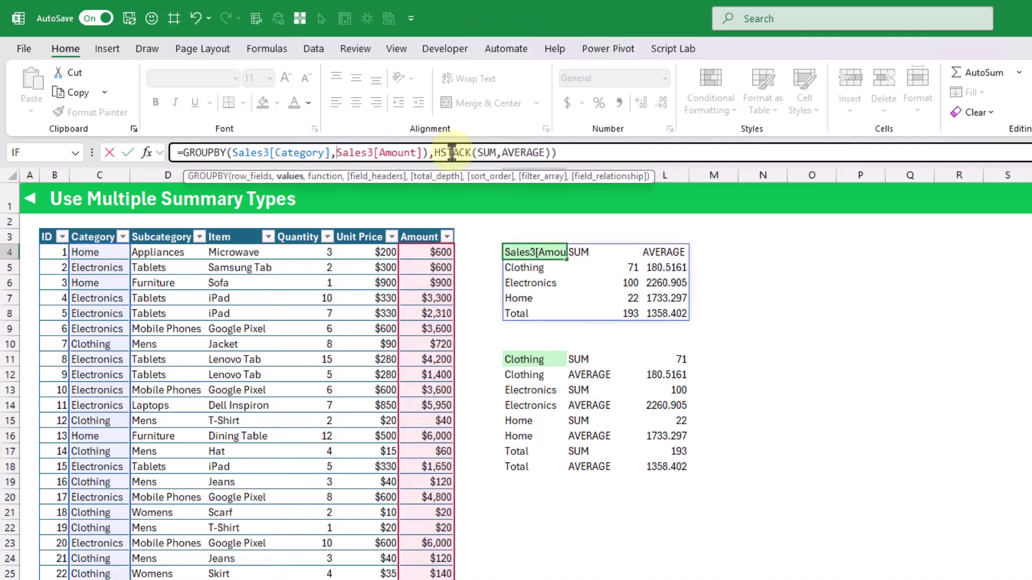
pyautogui.click(430, 152)
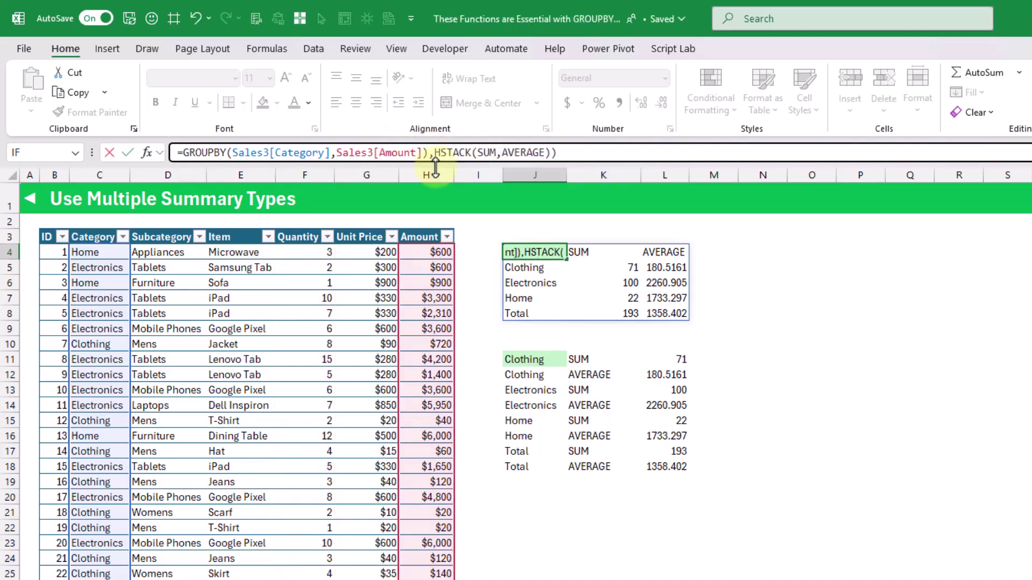
pyautogui.press('BackSpace')
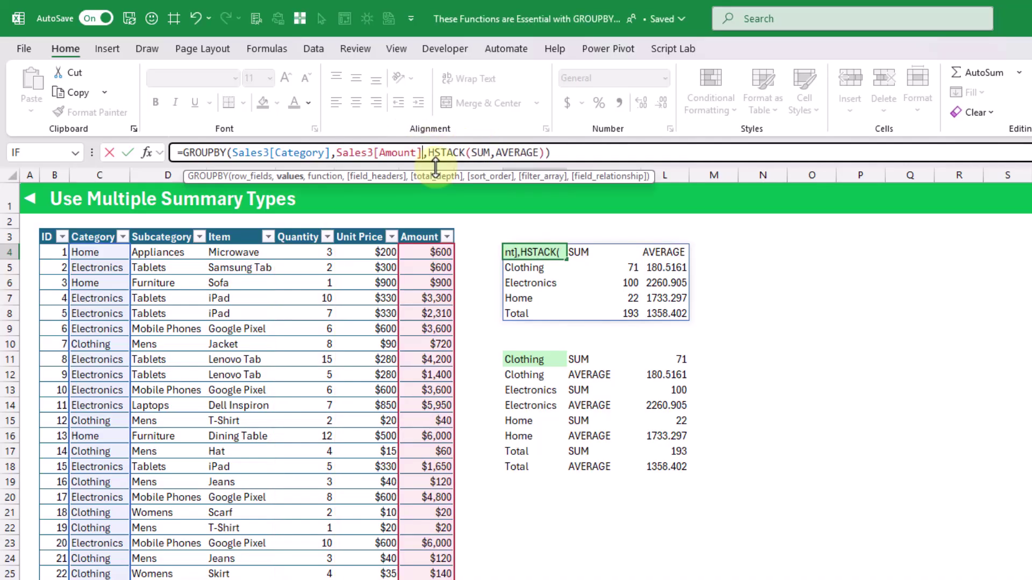
pyautogui.click(470, 153)
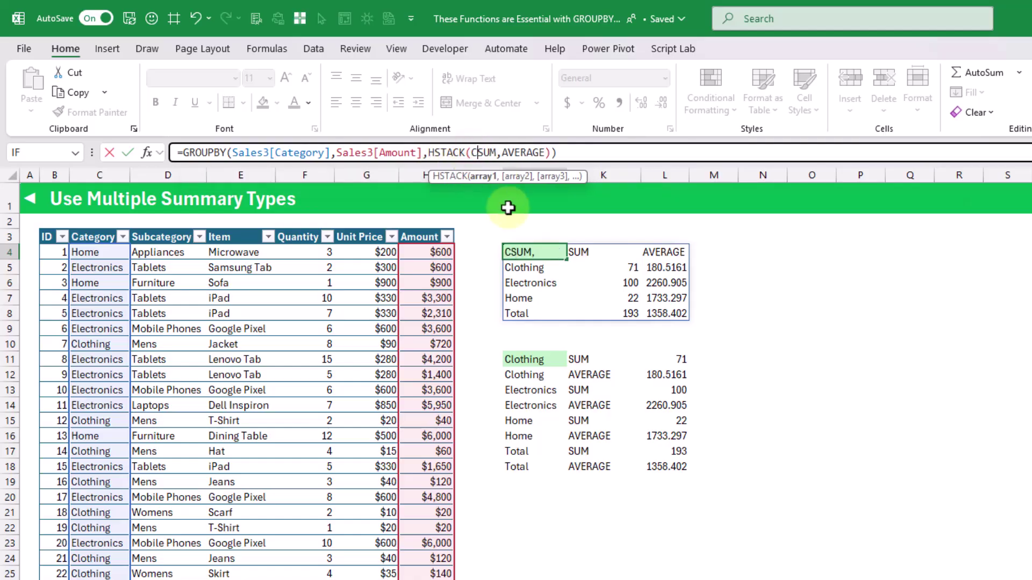
pyautogui.write('COUNTA')
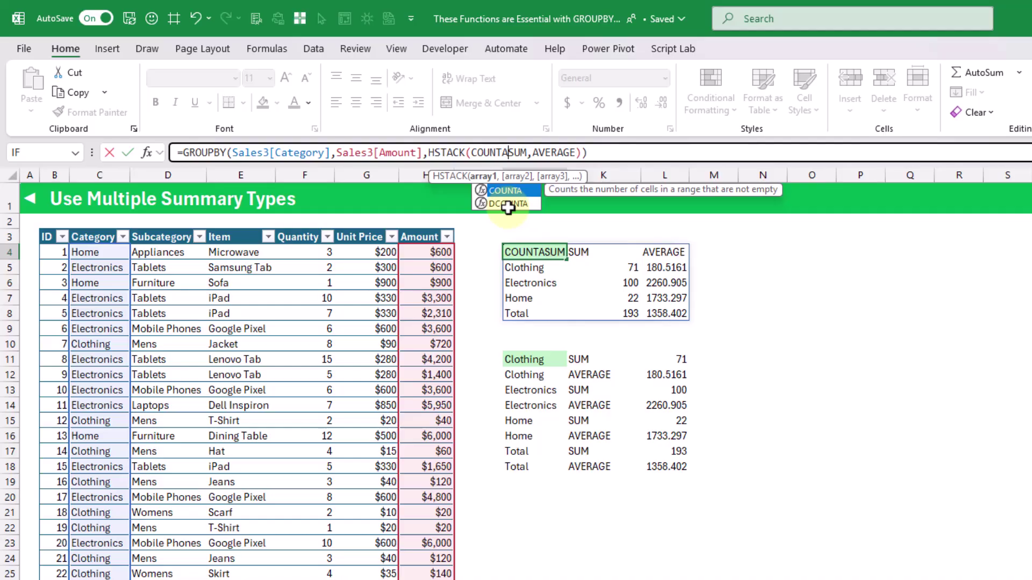
pyautogui.write(',')
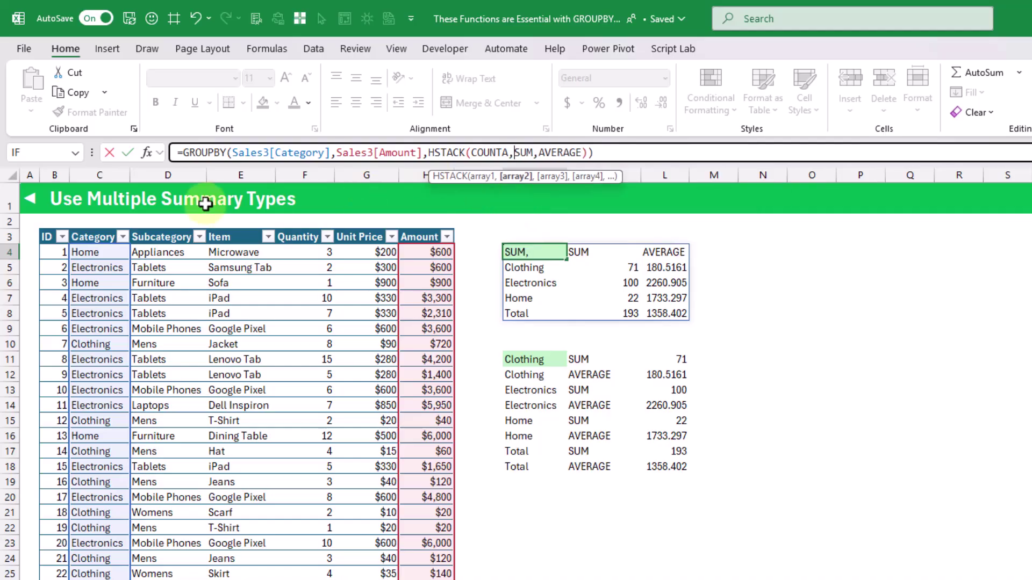
pyautogui.click(127, 153)
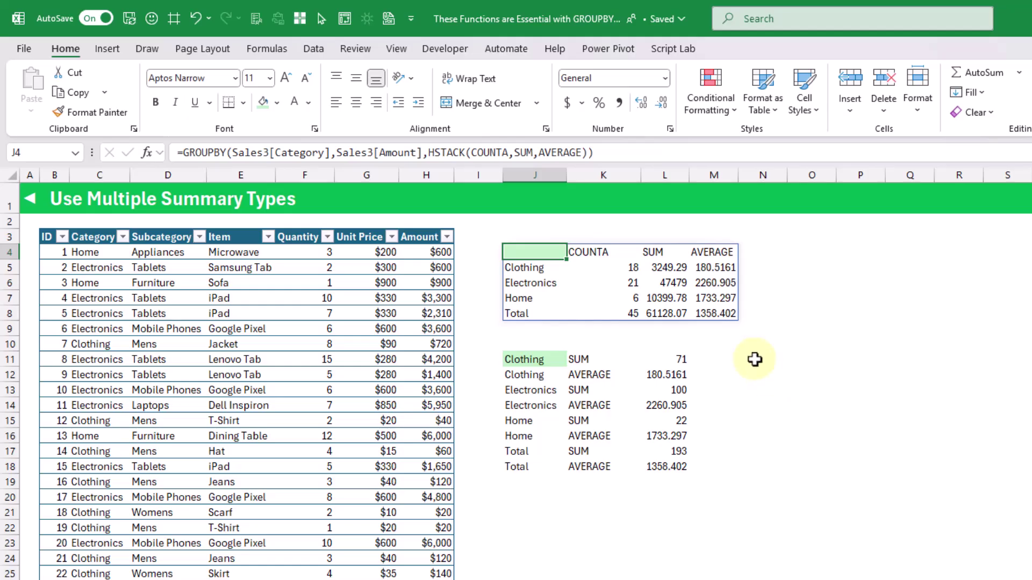
# Replace the HSTACK values argument of the J11 GROUPBY formula with Sales3[Amount] alone
pyautogui.click(531, 359)
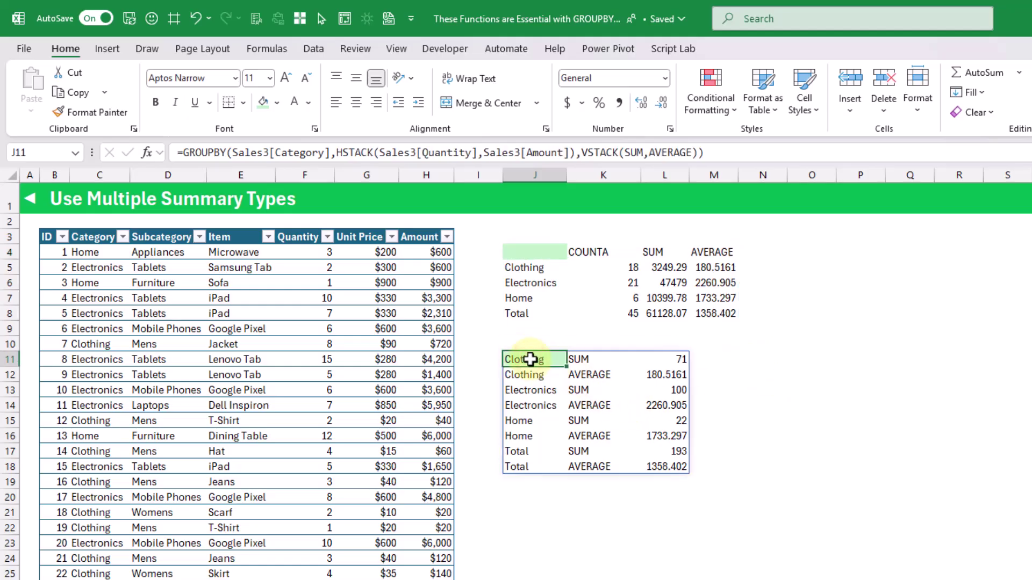
pyautogui.moveTo(480, 152); pyautogui.dragTo(335, 152)
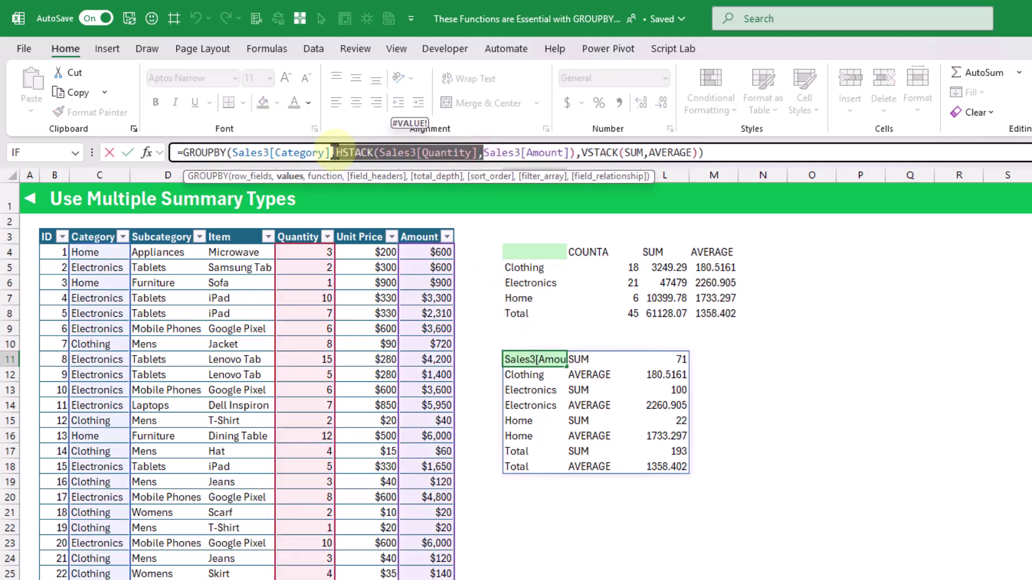
pyautogui.press('BackSpace')
pyautogui.click(428, 154)
pyautogui.press('BackSpace')
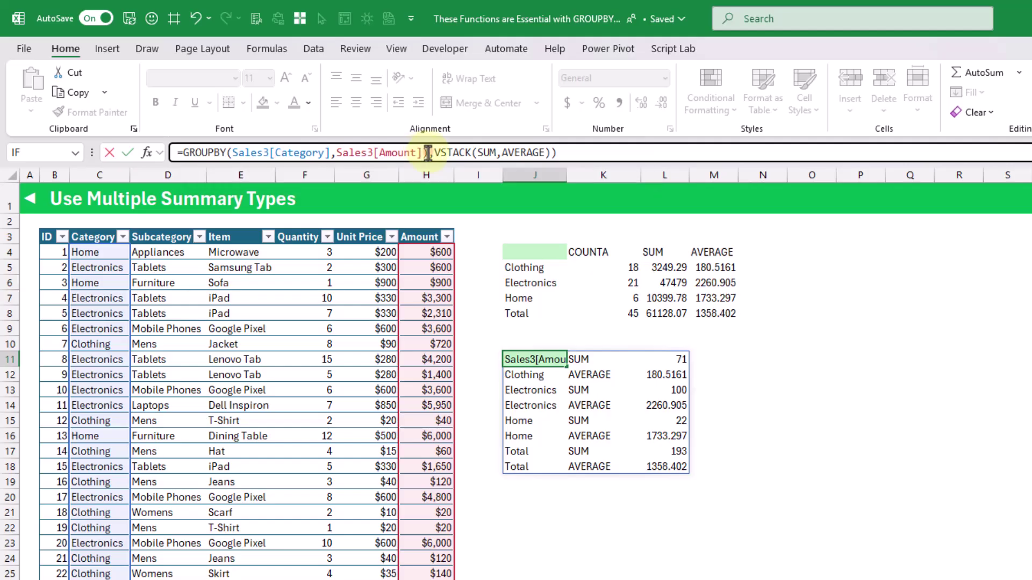
pyautogui.press('BackSpace')
# Add COUNTA as the first function in the VSTACK of the J11 formula, enter it, and review the Clothing rows in K11:L13
pyautogui.click(495, 153)
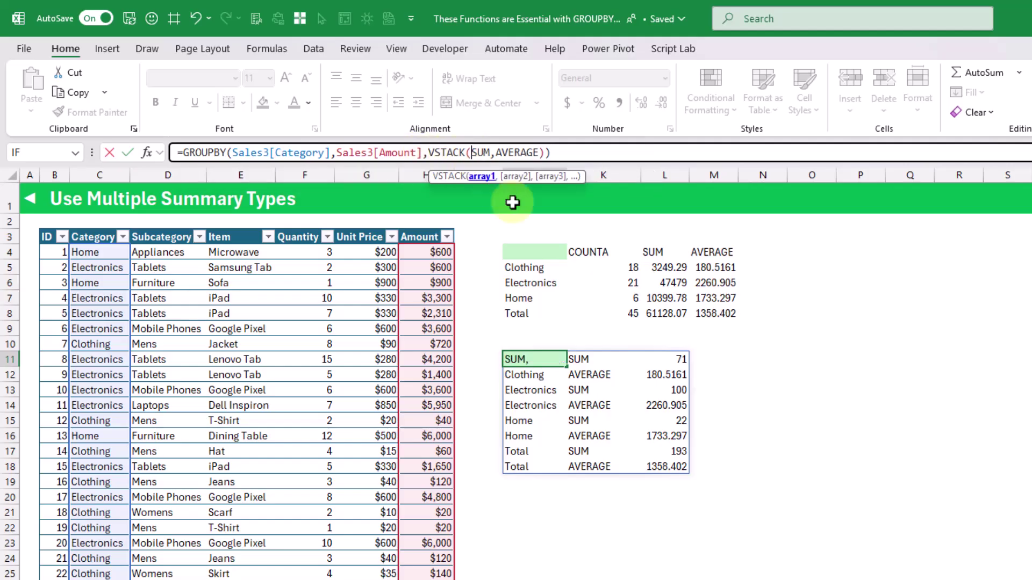
pyautogui.write('COUNTA,')
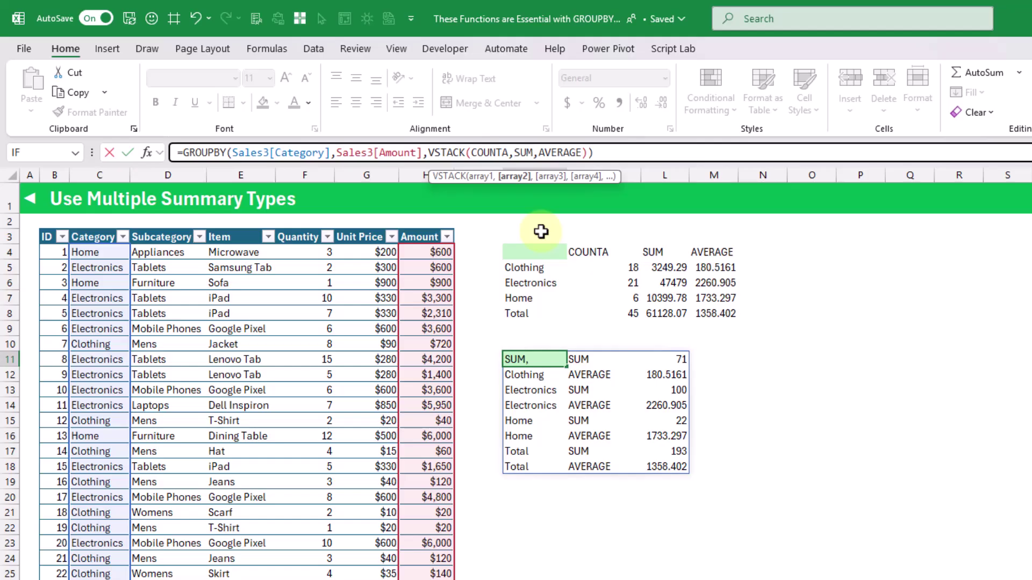
pyautogui.press('Return')
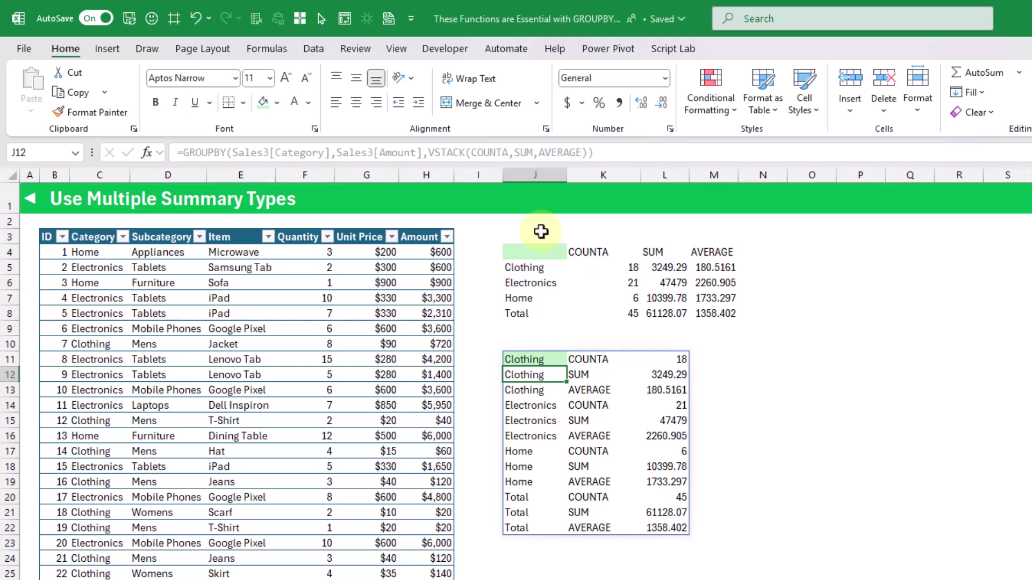
pyautogui.moveTo(595, 359); pyautogui.dragTo(598, 391)
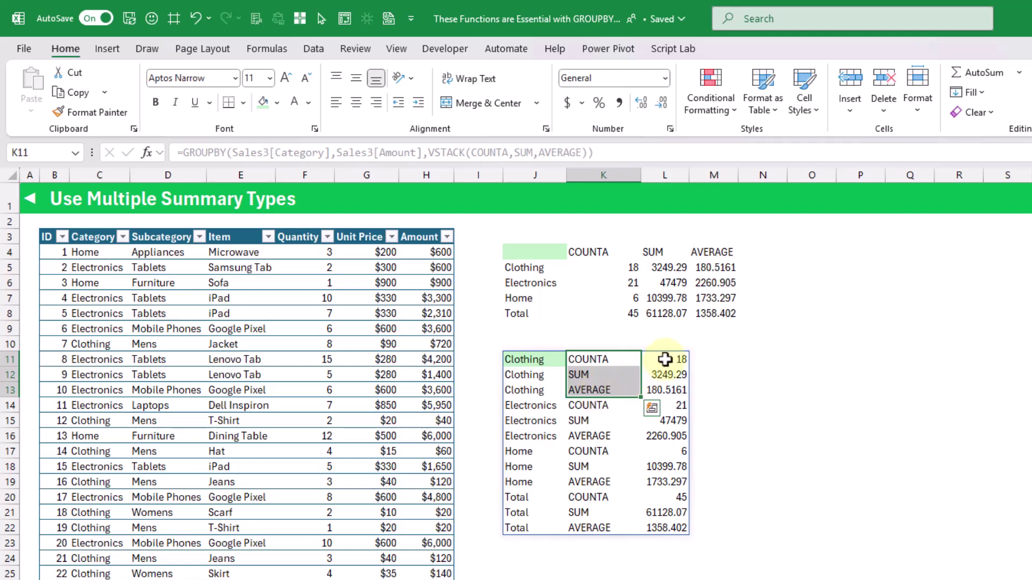
pyautogui.moveTo(664, 359); pyautogui.dragTo(666, 391)
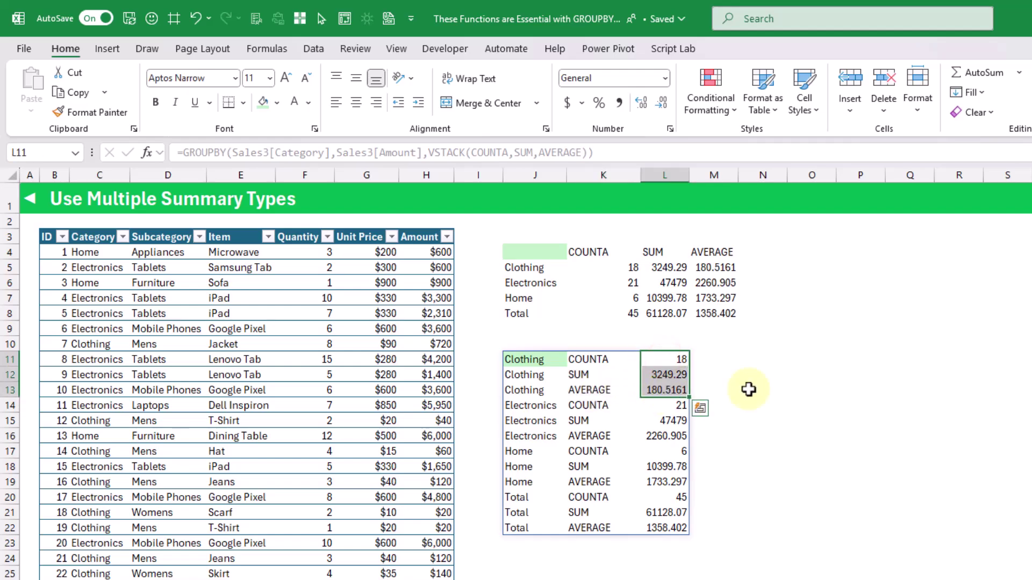
pyautogui.click(748, 388)
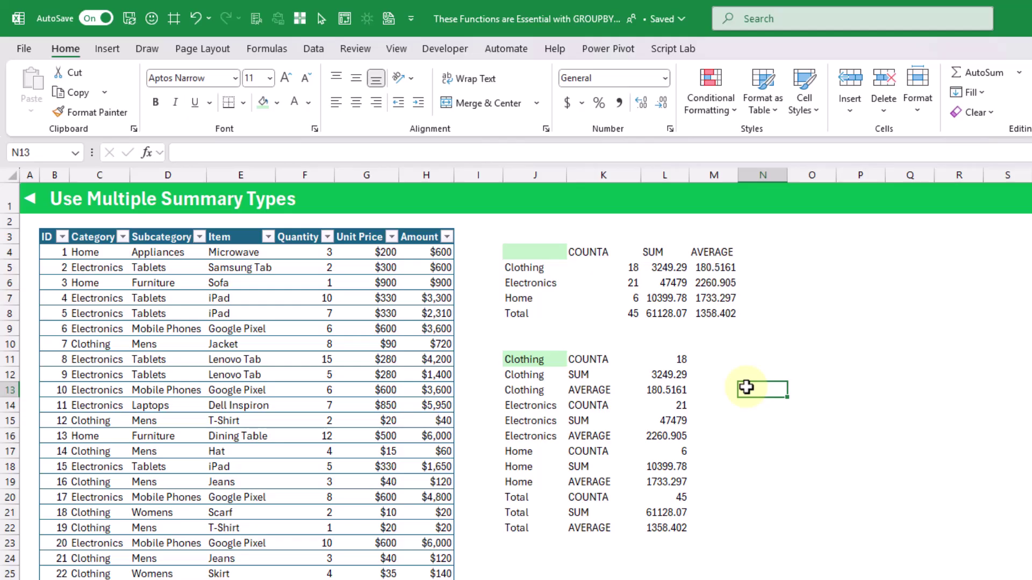